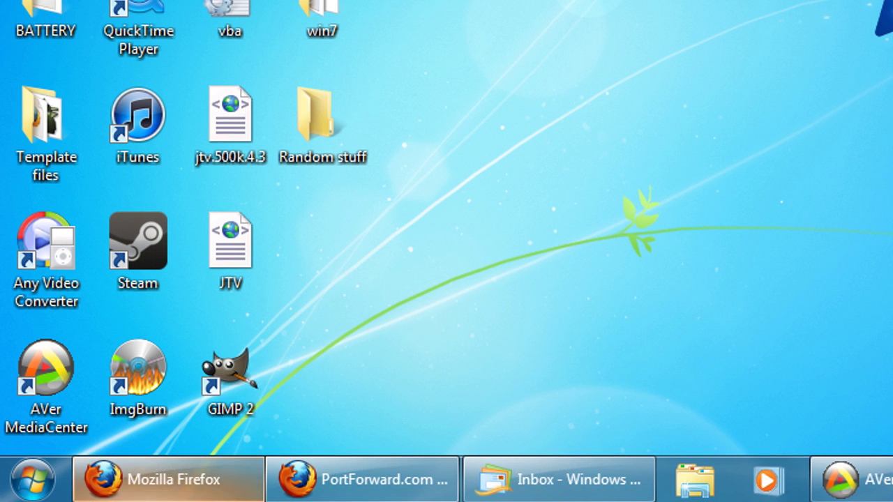
Open an administrator Command Prompt through Run, closing the extra prompt window.
{"action": "left_click", "coordinate": [32, 481]}
{"action": "type", "text": "cmd"}
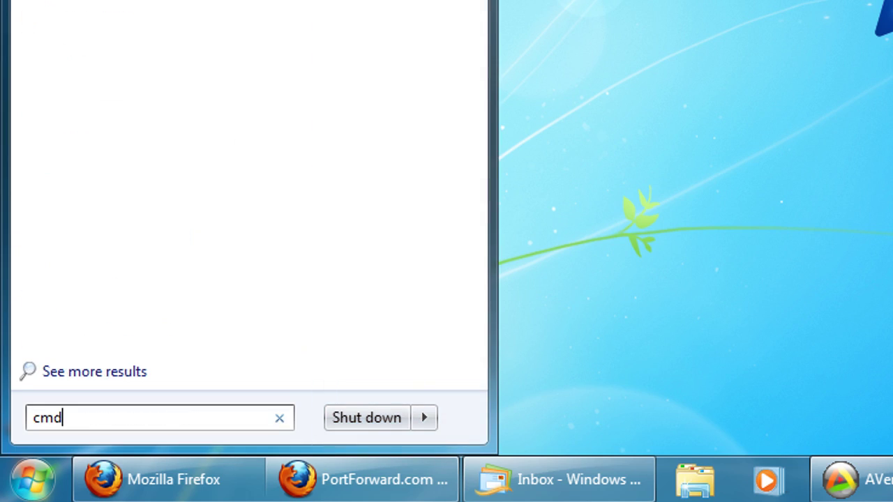
{"action": "key", "text": "Return"}
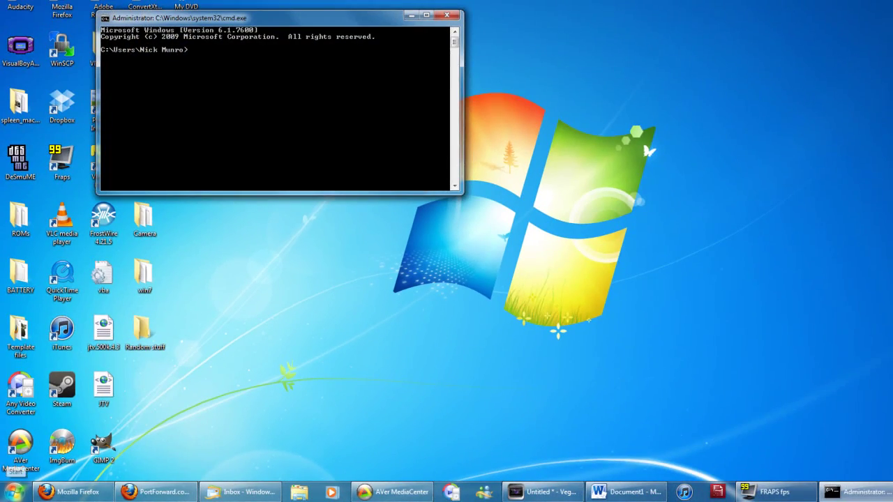
{"action": "left_click_drag", "start_coordinate": [209, 18], "coordinate": [409, 41]}
{"action": "left_click", "coordinate": [14, 492]}
{"action": "type", "text": "run"}
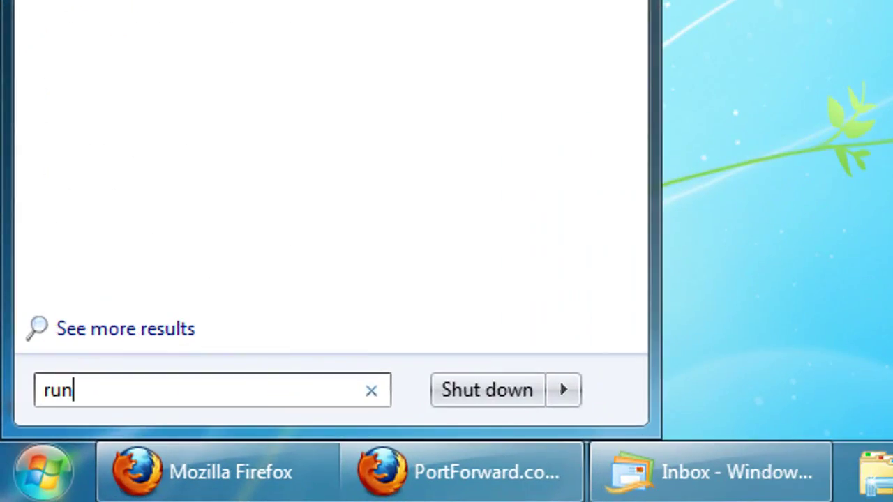
{"action": "key", "text": "Return"}
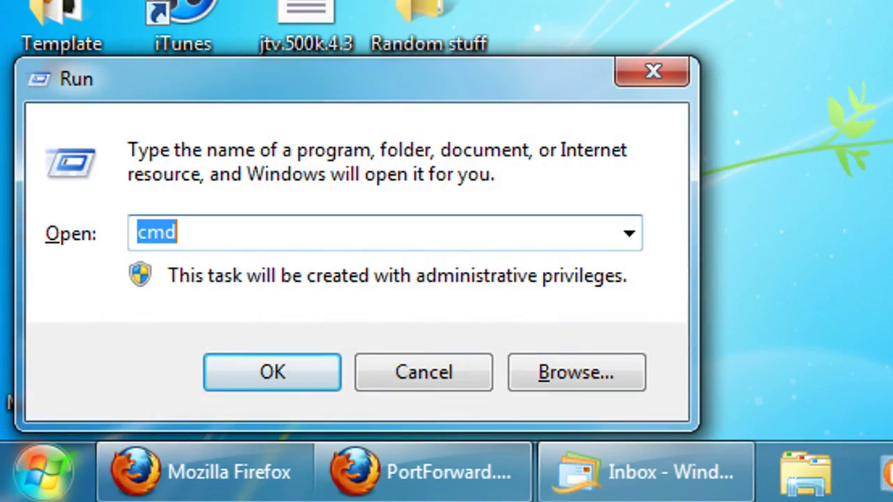
{"action": "key", "text": "Return"}
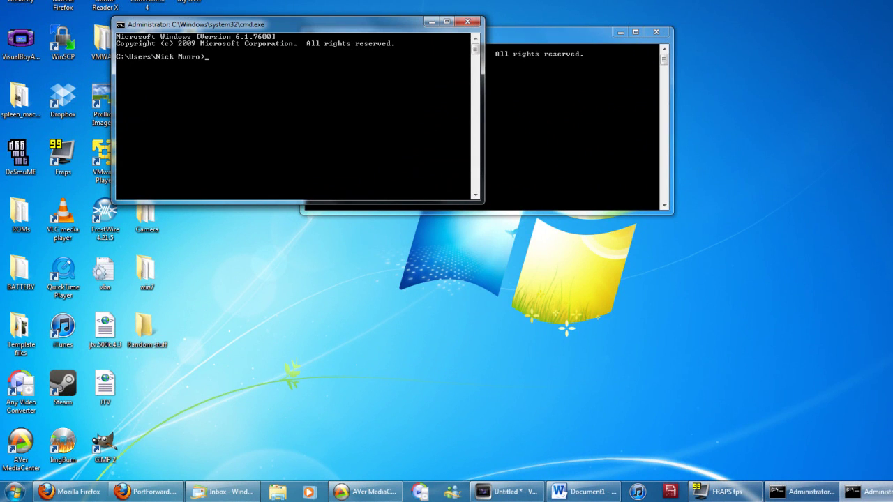
{"action": "left_click", "coordinate": [468, 22]}
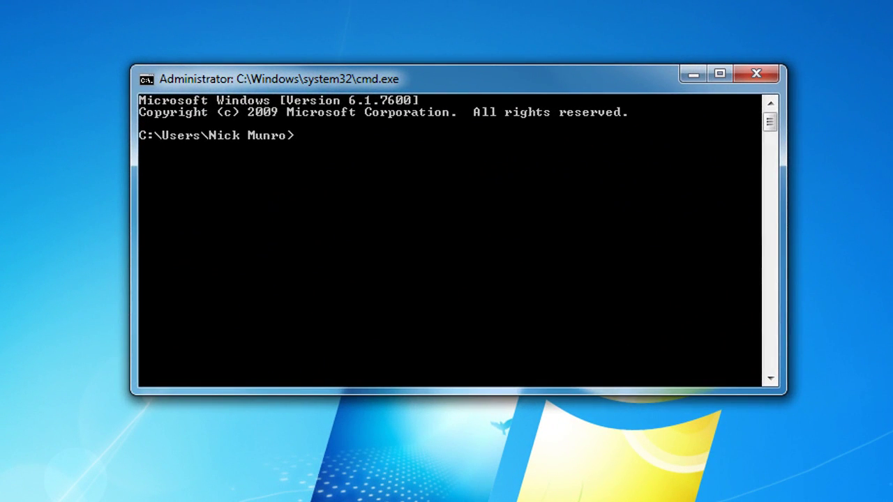
Run ipconfig to reveal IPv4 address 192.168.1.105 and default gateway 192.168.1.1.
{"action": "type", "text": "ipconfig"}
{"action": "key", "text": "Return"}
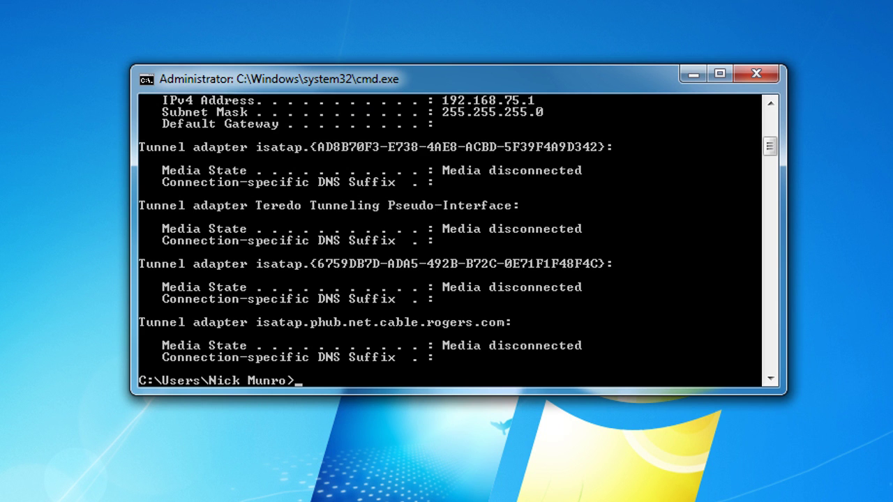
{"action": "scroll", "coordinate": [451, 241], "scroll_direction": "up", "scroll_amount": 3}
{"action": "scroll", "coordinate": [450, 241], "scroll_direction": "up", "scroll_amount": 6}
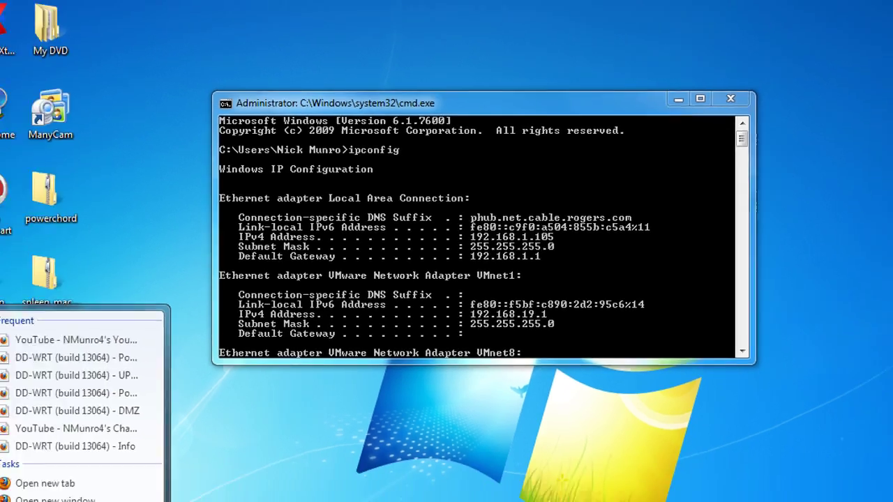
{"action": "left_click", "coordinate": [20, 365]}
Load the DD-WRT router page at 192.168.1.1, replacing the YouTube page.
{"action": "left_click", "coordinate": [99, 24]}
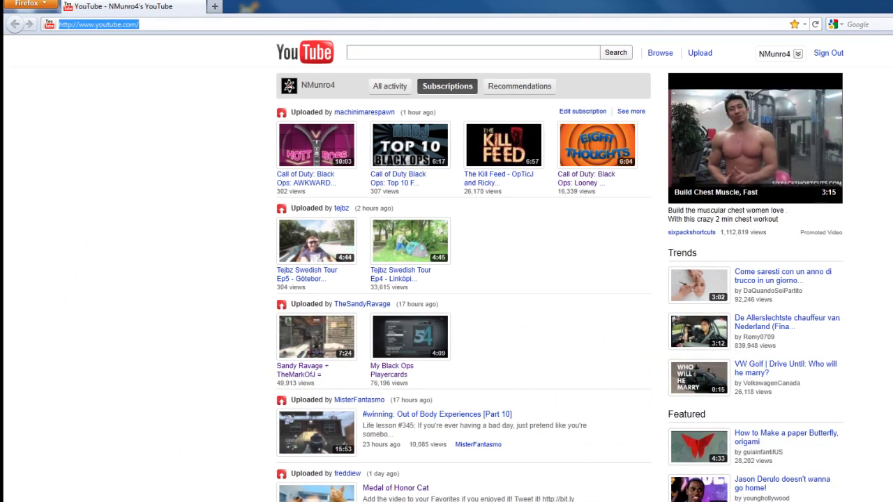
{"action": "type", "text": "192.1"}
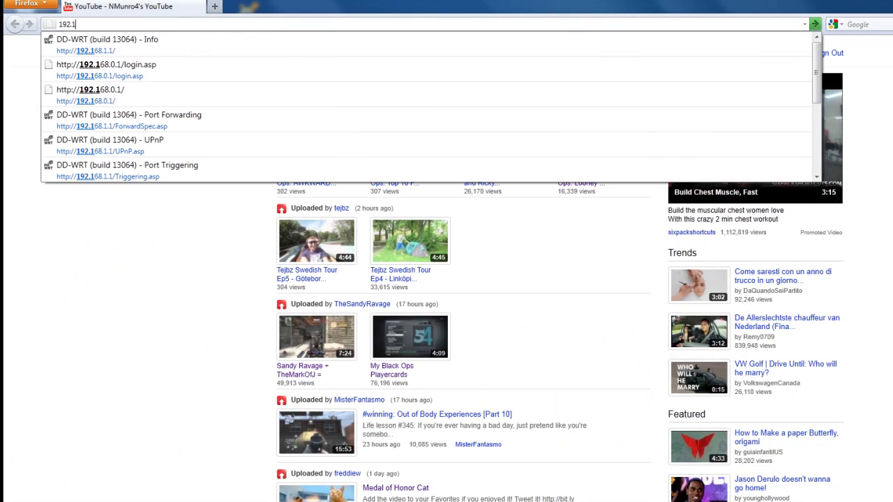
{"action": "type", "text": "68.1.1"}
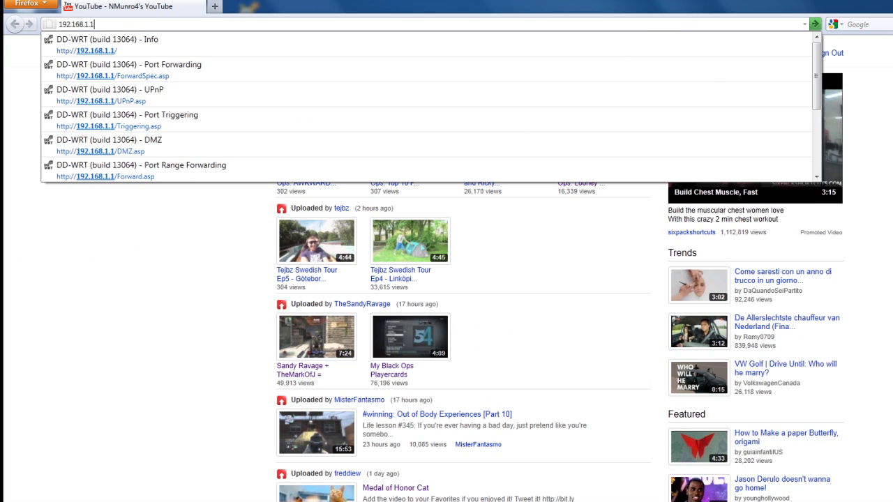
{"action": "key", "text": "Return"}
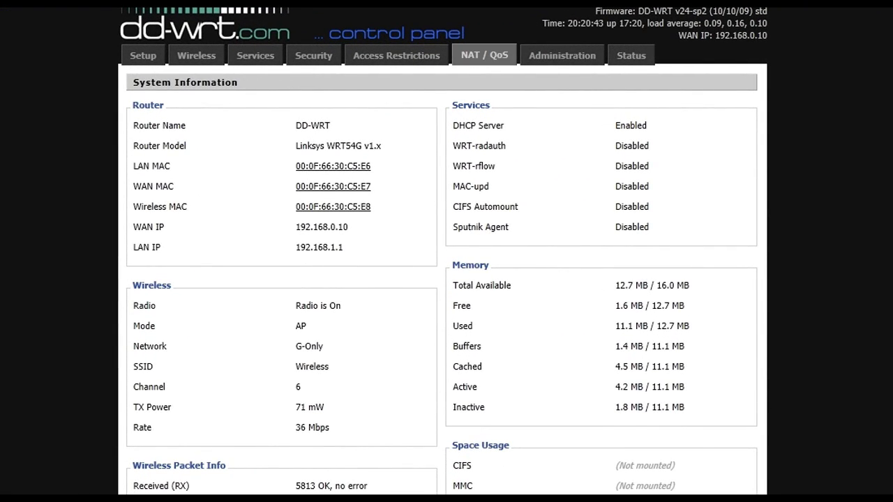
Go to NAT / QoS UPnP, listing the Xbox UDP forwards on ports 3074 and 31486.
{"action": "left_click", "coordinate": [484, 55]}
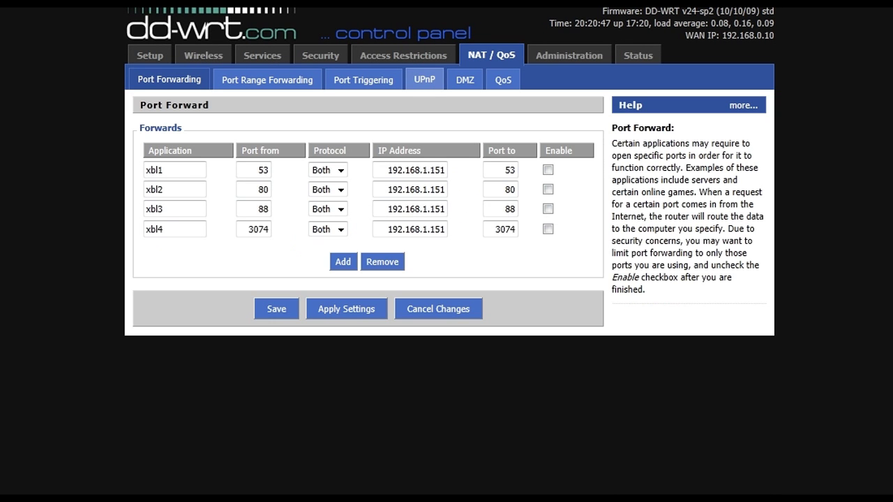
{"action": "left_click", "coordinate": [424, 79]}
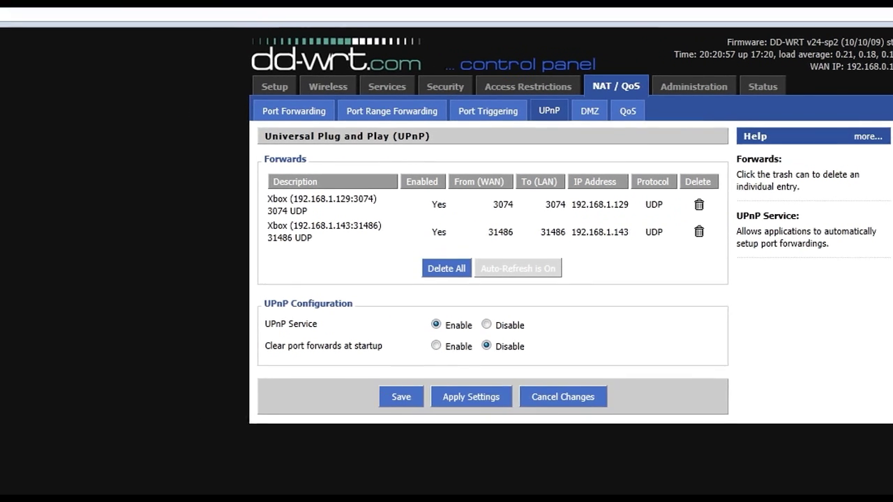
Log in to the SMC modem at 192.168.0.1 with the admin password and view NAT settings.
{"action": "type", "text": "8.0.1"}
{"action": "key", "text": "Return"}
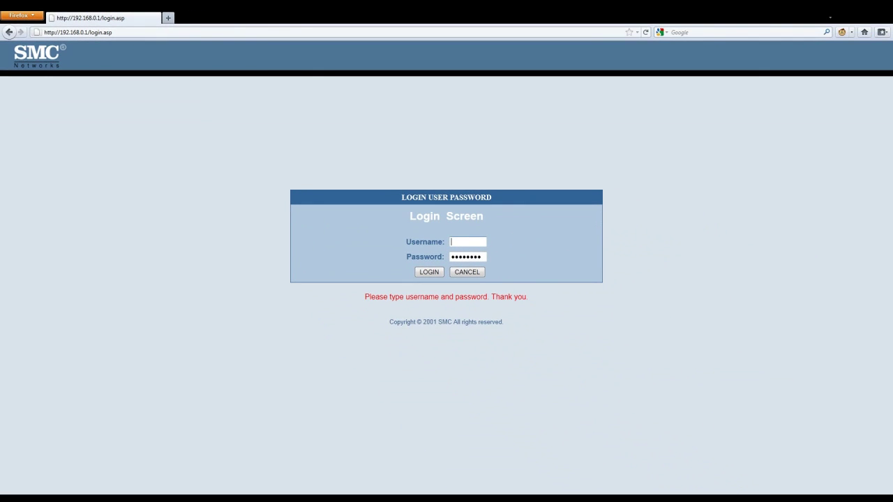
{"action": "type", "text": "smcadmin"}
{"action": "key", "text": "Return"}
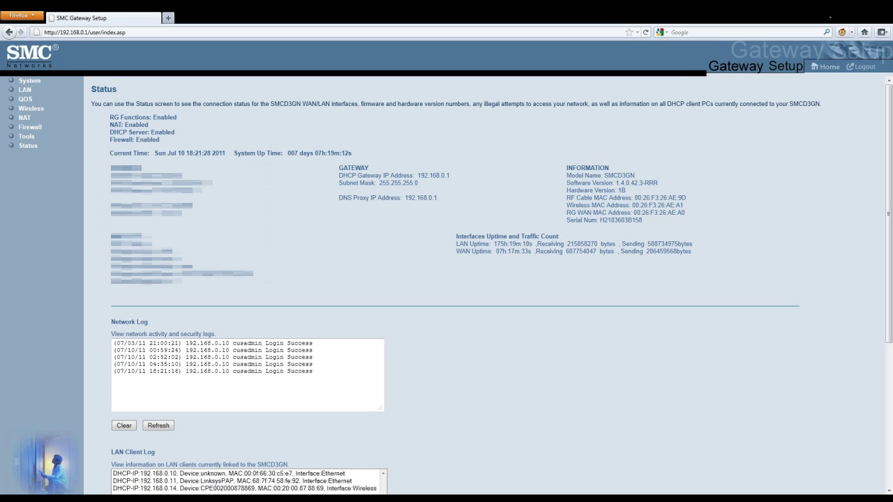
{"action": "left_click", "coordinate": [24, 117]}
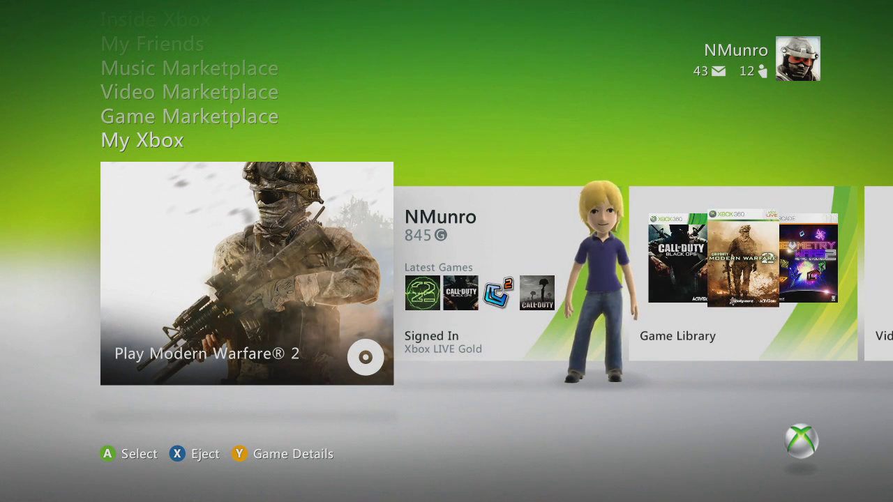
Reach the wired network's Configure Network screen in the Xbox System Settings.
{"action": "key", "text": "Right"}
{"action": "key", "text": "Right"}
{"action": "key", "text": "Right"}
{"action": "key", "text": "Right"}
{"action": "key", "text": "Right"}
{"action": "key", "text": "Right"}
{"action": "key", "text": "Right"}
{"action": "key", "text": "Right"}
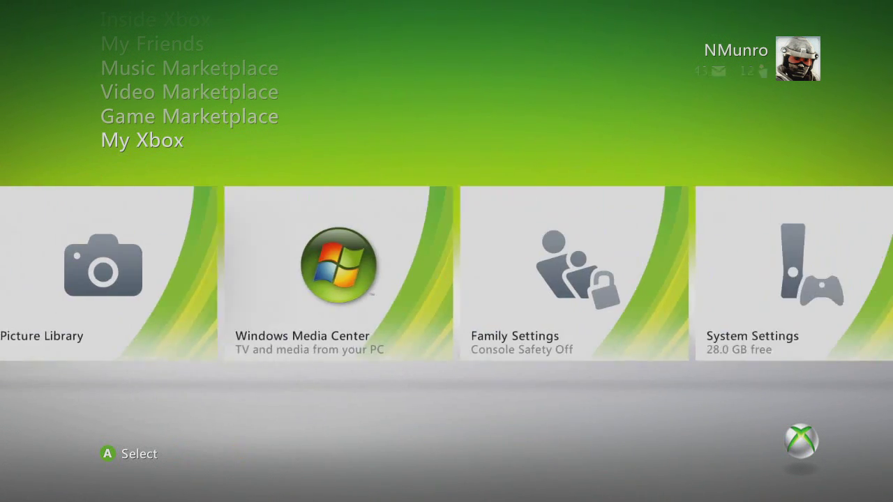
{"action": "key", "text": "Return"}
{"action": "key", "text": "Down"}
{"action": "key", "text": "Down"}
{"action": "key", "text": "Down"}
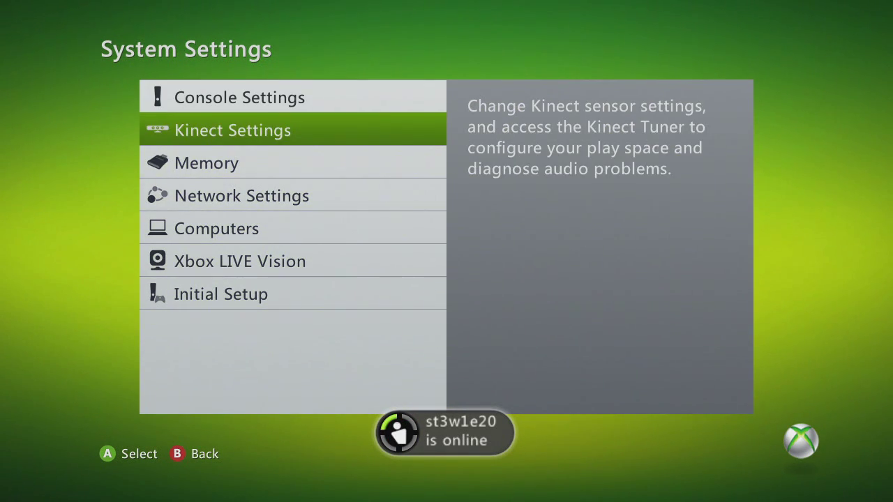
{"action": "key", "text": "Return"}
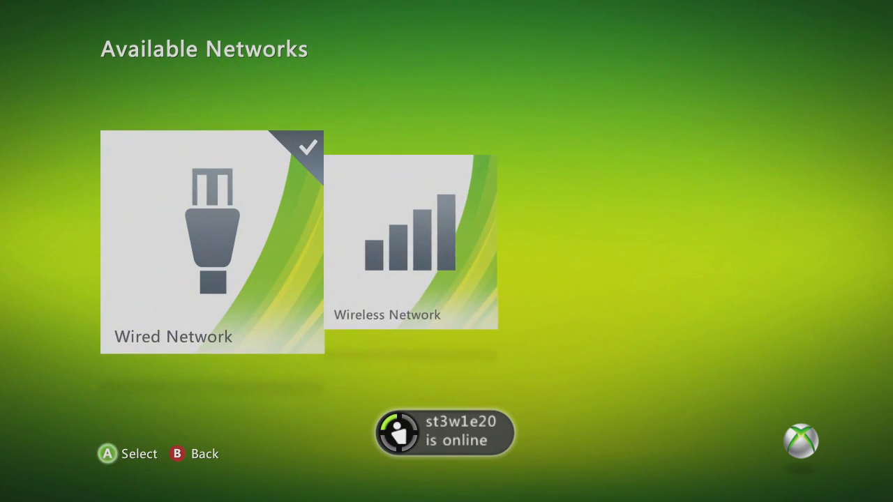
{"action": "key", "text": "Return"}
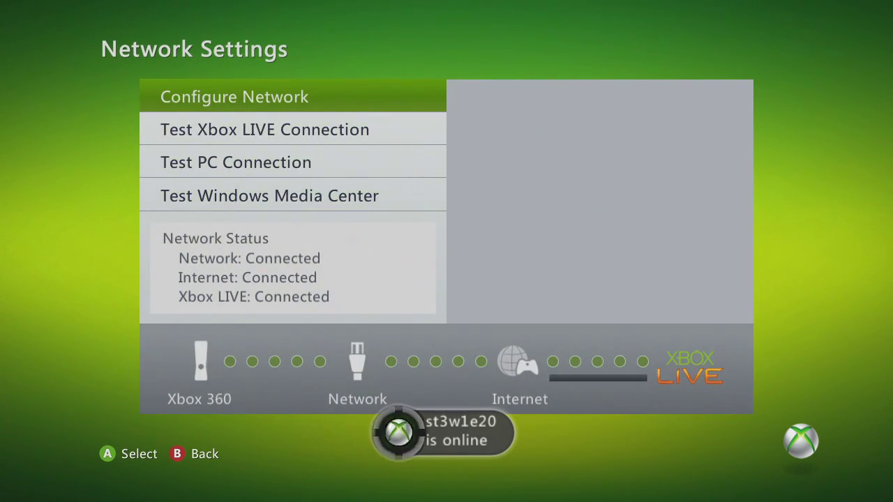
{"action": "key", "text": "Return"}
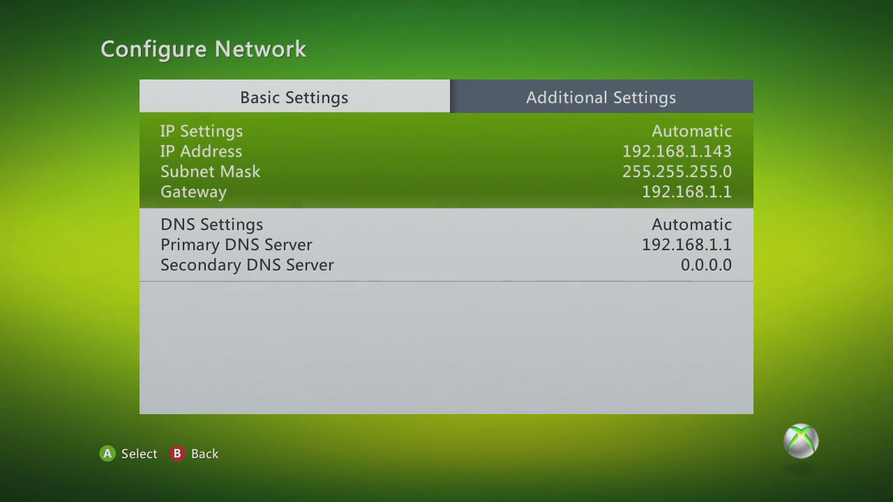
Verify automatic IP 192.168.1.143 and automatic DNS, then return to Network Settings.
{"action": "key", "text": "Return"}
{"action": "key", "text": "Escape"}
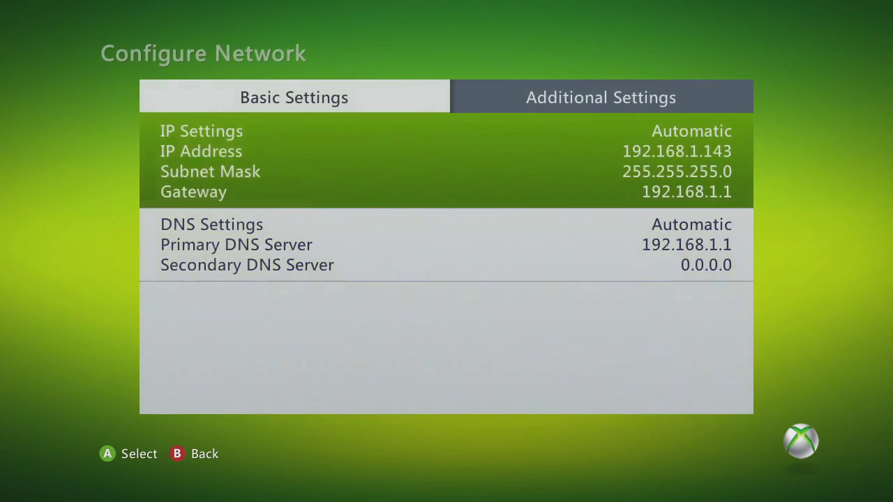
{"action": "key", "text": "Down"}
{"action": "key", "text": "Return"}
{"action": "key", "text": "Escape"}
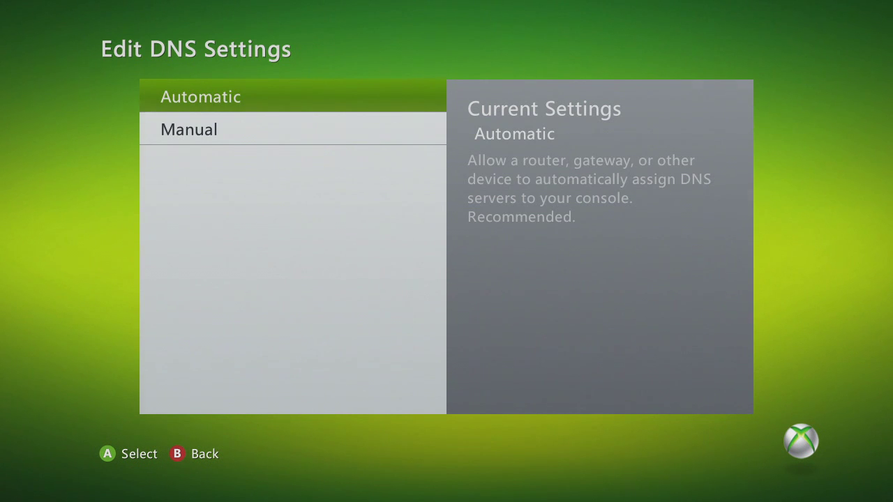
{"action": "key", "text": "Up"}
{"action": "key", "text": "Escape"}
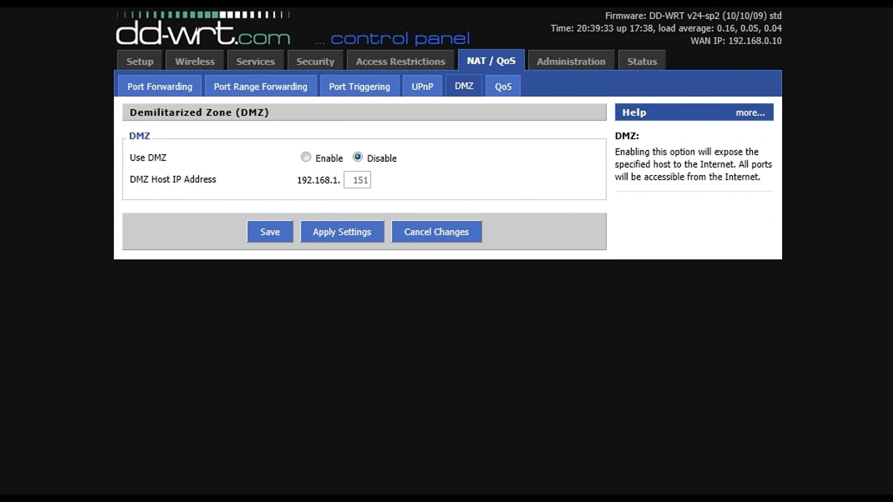
Enable the DMZ, change its host from 151 to 192.168.1.150, and save.
{"action": "left_click", "coordinate": [305, 158]}
{"action": "left_click", "coordinate": [353, 180]}
{"action": "left_click_drag", "start_coordinate": [353, 180], "coordinate": [368, 180]}
{"action": "type", "text": "151"}
{"action": "type", "text": "160"}
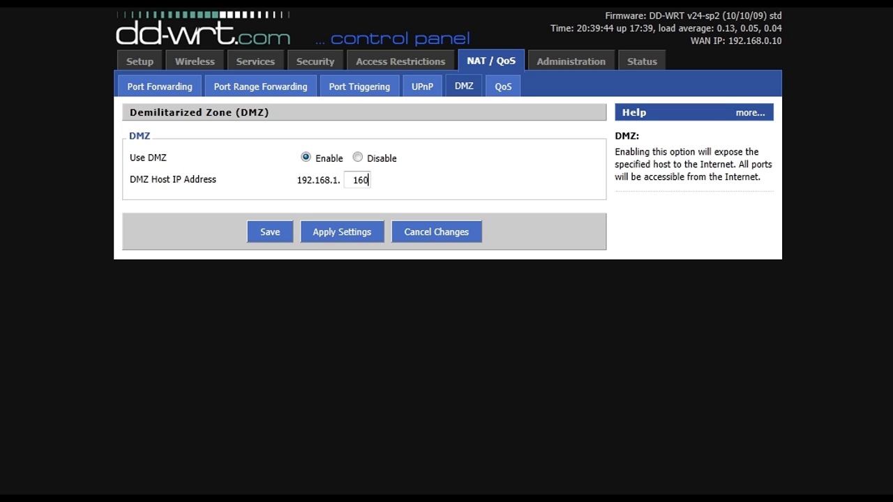
{"action": "key", "text": "BackSpace"}
{"action": "key", "text": "BackSpace"}
{"action": "type", "text": "5"}
{"action": "key", "text": "BackSpace"}
{"action": "type", "text": "4"}
{"action": "key", "text": "BackSpace"}
{"action": "type", "text": "50"}
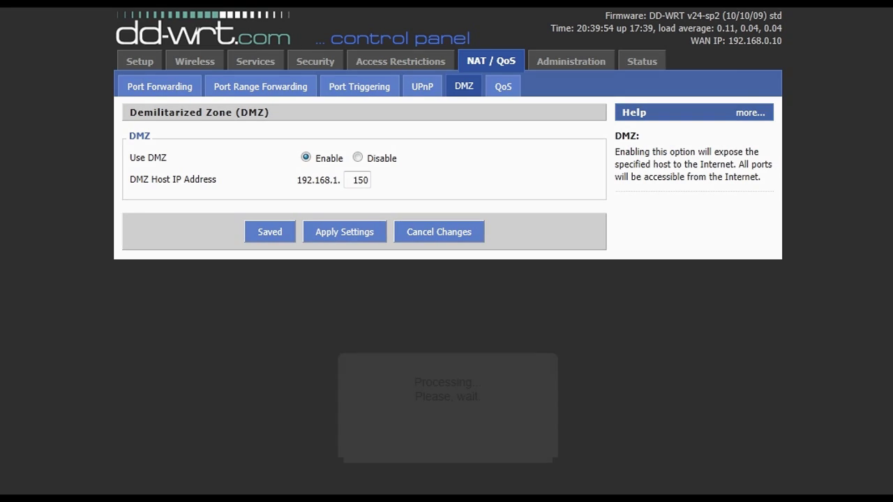
{"action": "left_click", "coordinate": [342, 232]}
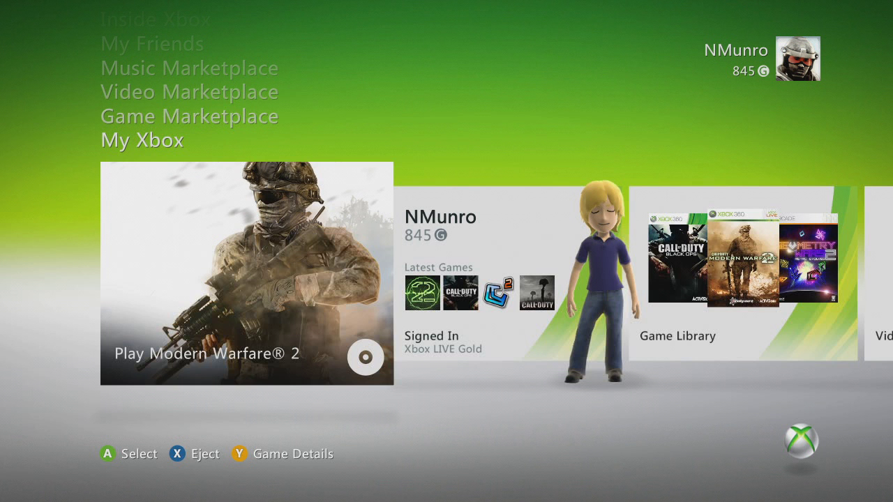
Navigate to the wired connection's IP Settings under Xbox Network Settings.
{"action": "key", "text": "Return"}
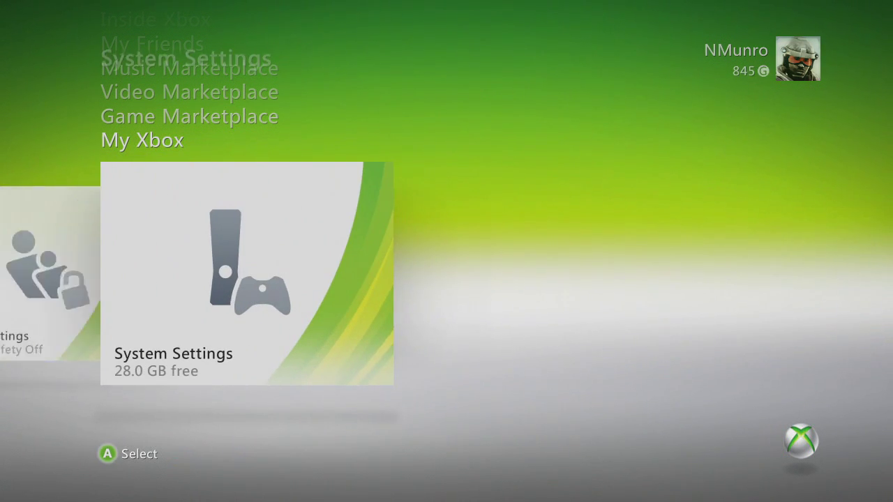
{"action": "key", "text": "Down"}
{"action": "key", "text": "Down"}
{"action": "key", "text": "Down"}
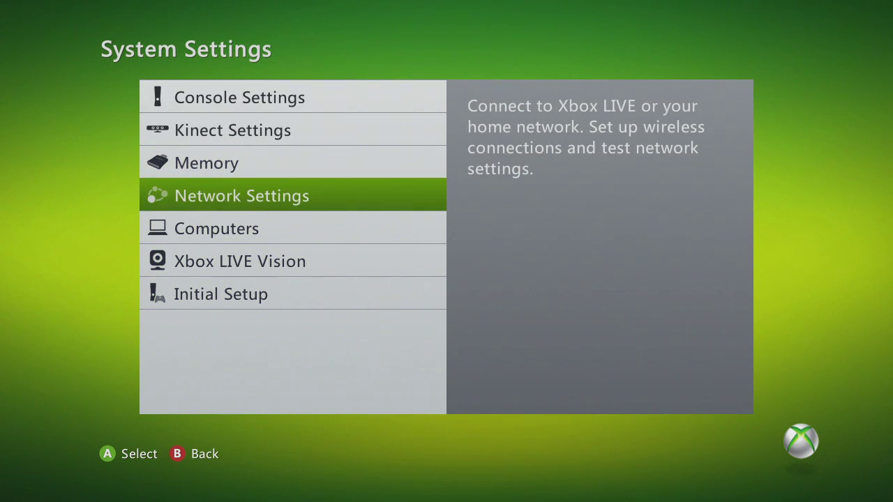
{"action": "key", "text": "Return"}
{"action": "key", "text": "Return"}
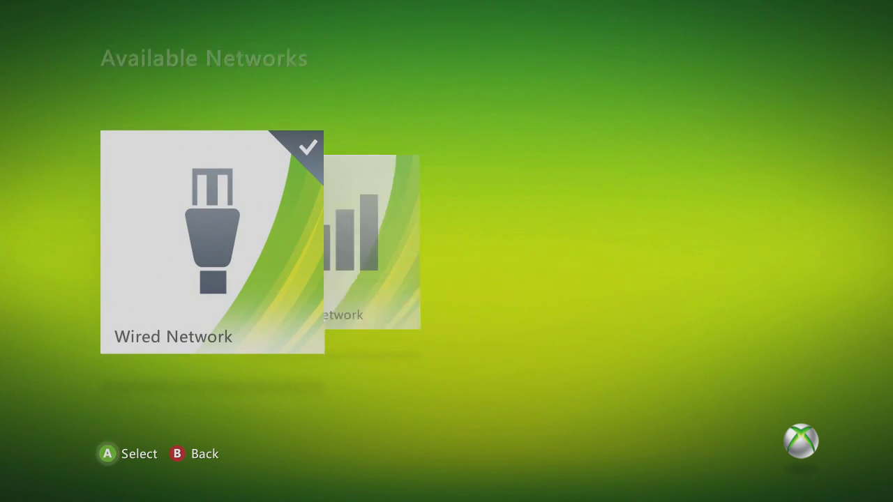
{"action": "key", "text": "Return"}
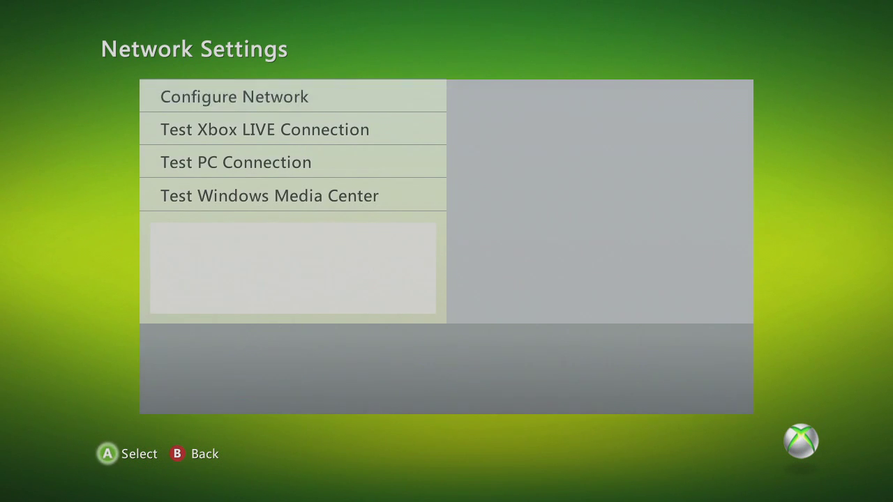
{"action": "key", "text": "Return"}
Switch to manual IP 192.168.1.150, subnet 255.255.255.0, gateway 192.168.1.1, and save.
{"action": "key", "text": "Down"}
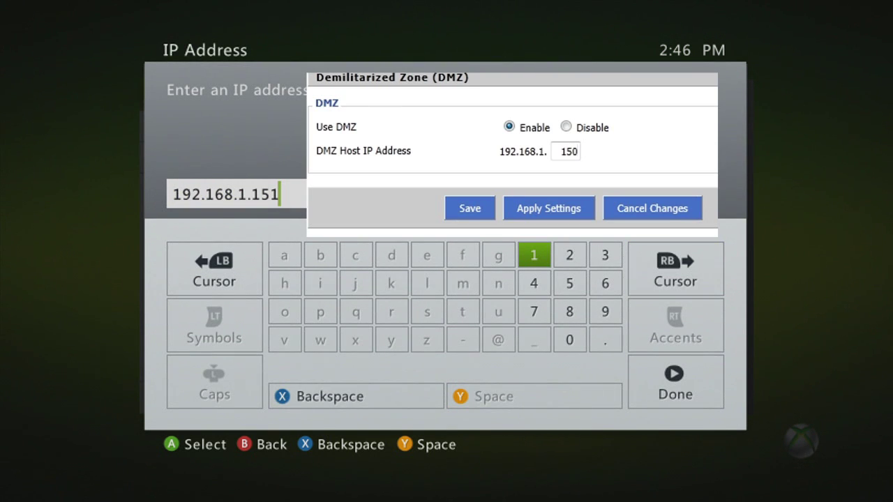
{"action": "key", "text": "BackSpace"}
{"action": "key", "text": "Down"}
{"action": "key", "text": "Down"}
{"action": "key", "text": "Down"}
{"action": "type", "text": "0"}
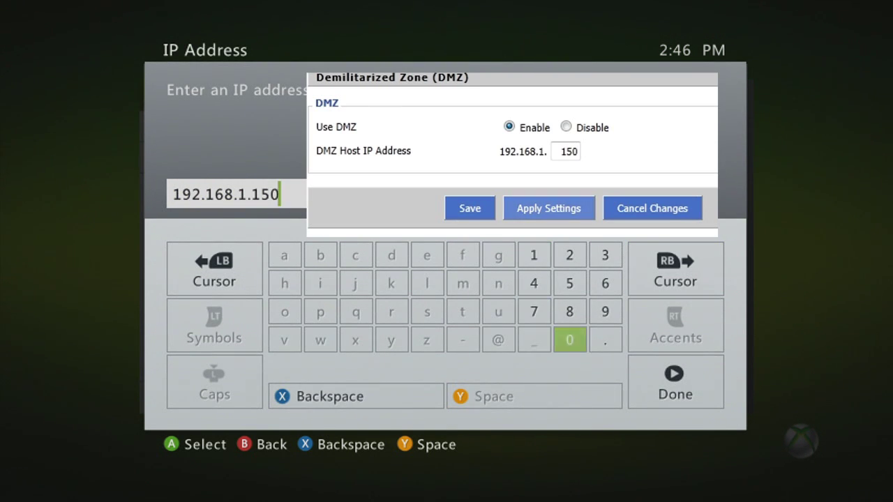
{"action": "key", "text": "Return"}
{"action": "key", "text": "Return"}
{"action": "key", "text": "Down"}
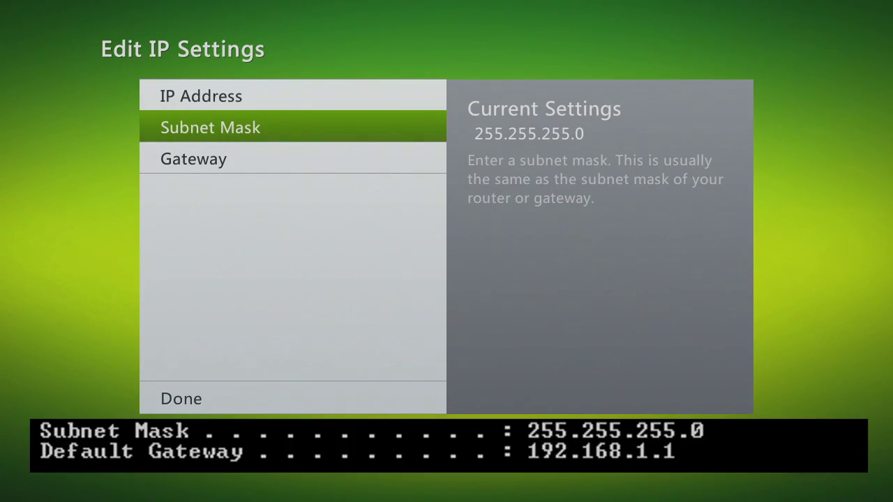
{"action": "key", "text": "Down"}
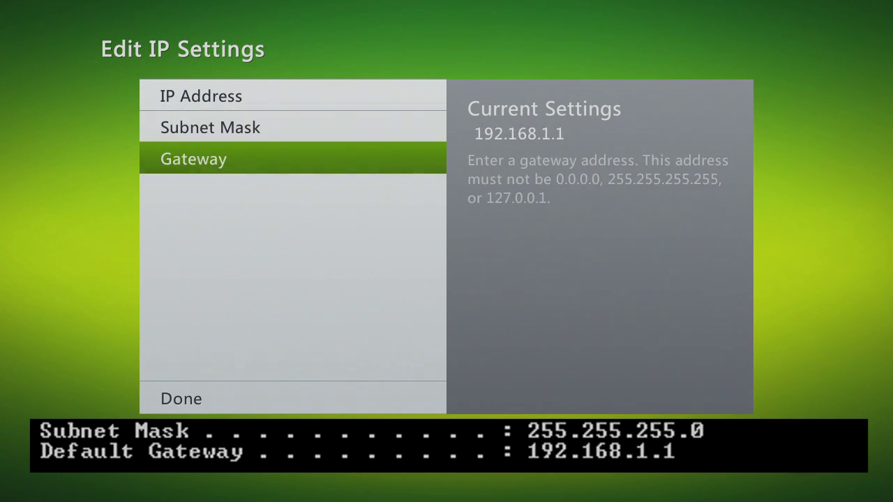
{"action": "key", "text": "Down"}
{"action": "key", "text": "Return"}
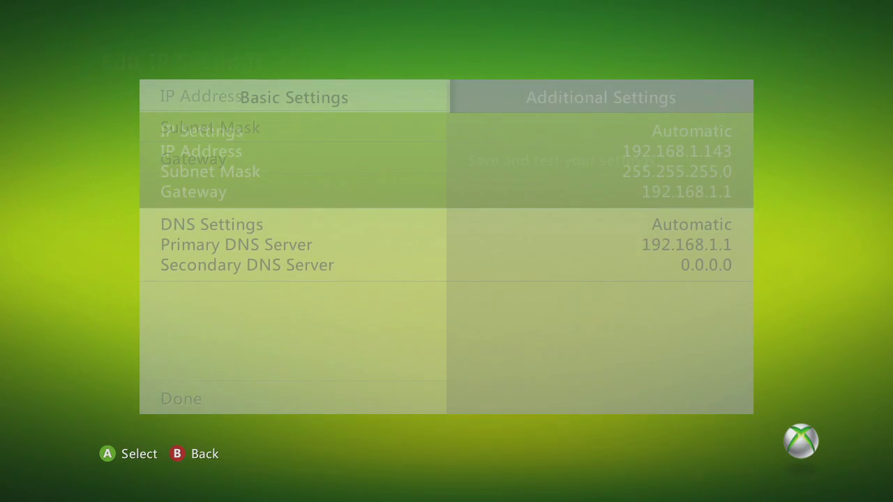
{"action": "key", "text": "Down"}
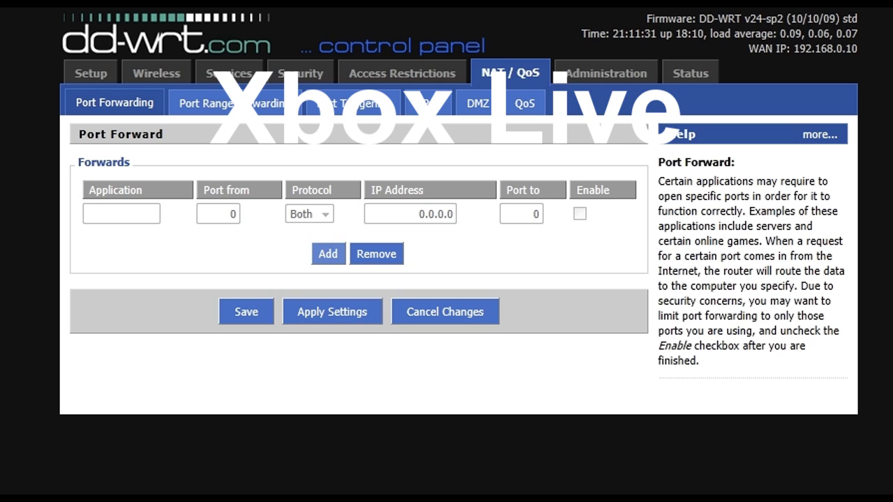
Add three more forwarding rules and name the four XBL1, XBL2, XBL3 and XBL4.
{"action": "left_click", "coordinate": [328, 254]}
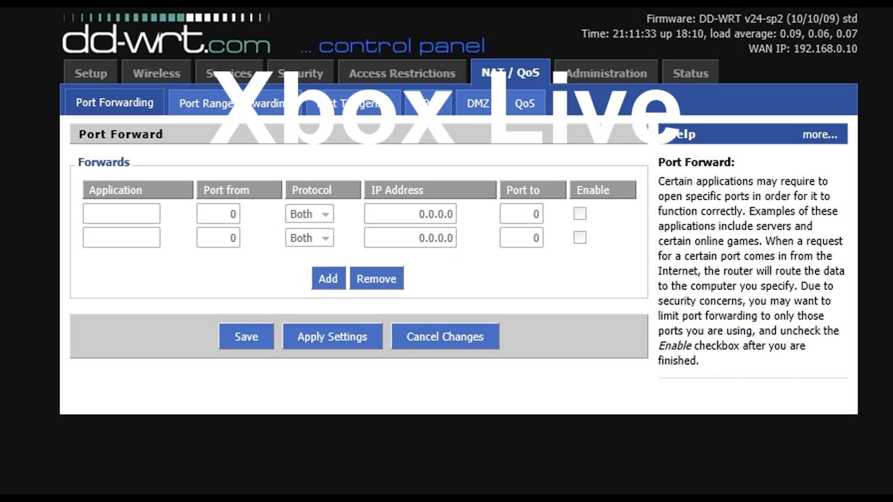
{"action": "left_click", "coordinate": [328, 279]}
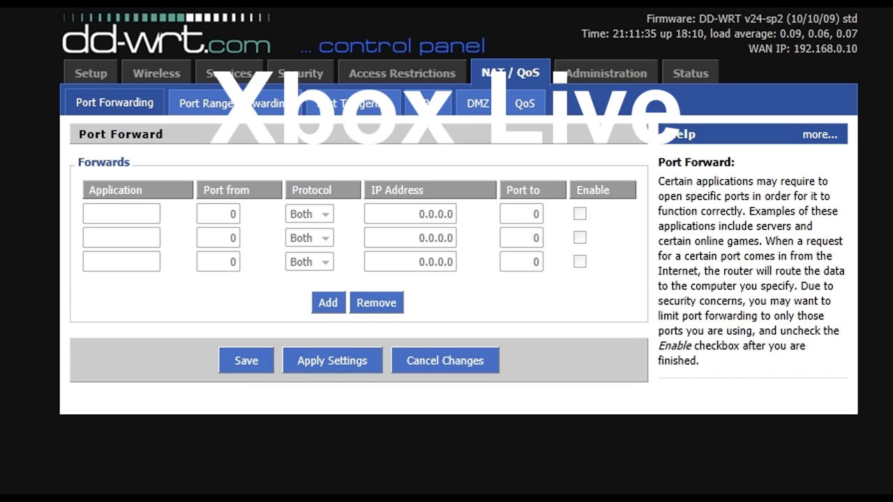
{"action": "left_click", "coordinate": [328, 302]}
{"action": "left_click", "coordinate": [121, 213]}
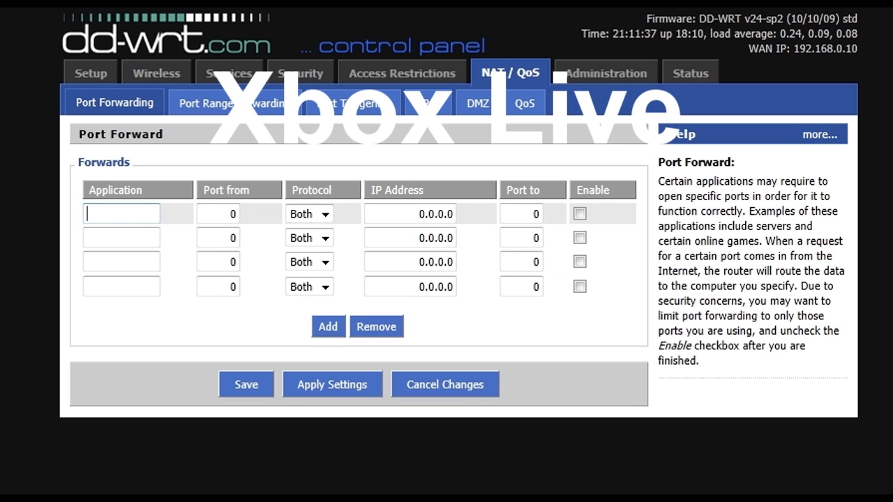
{"action": "type", "text": "XBL1"}
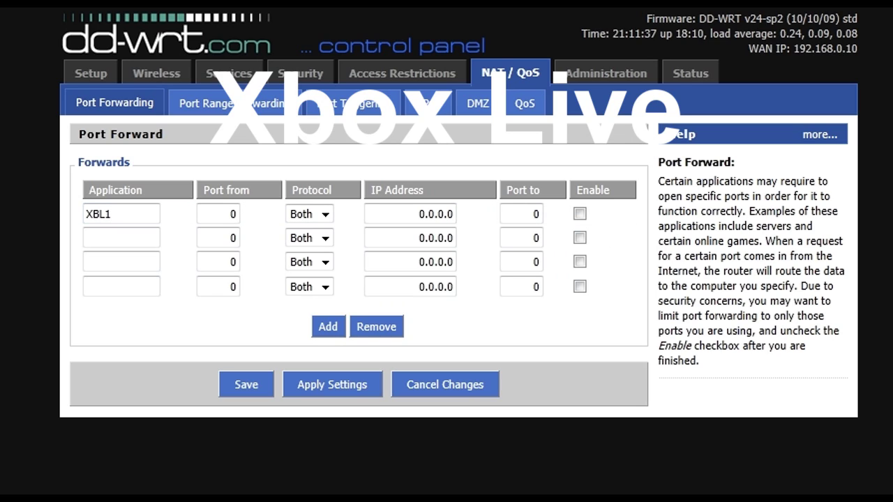
{"action": "left_click", "coordinate": [121, 238]}
{"action": "type", "text": "XBL"}
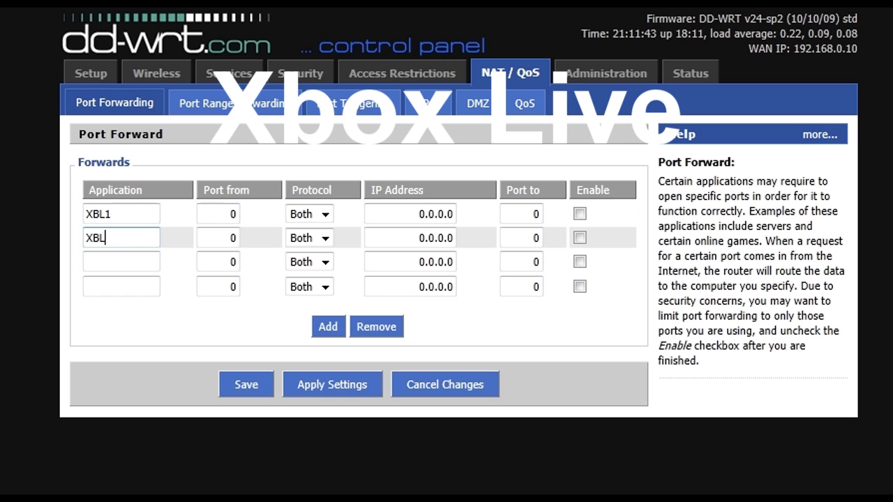
{"action": "type", "text": "2"}
{"action": "left_click", "coordinate": [121, 262]}
{"action": "left_click", "coordinate": [121, 287]}
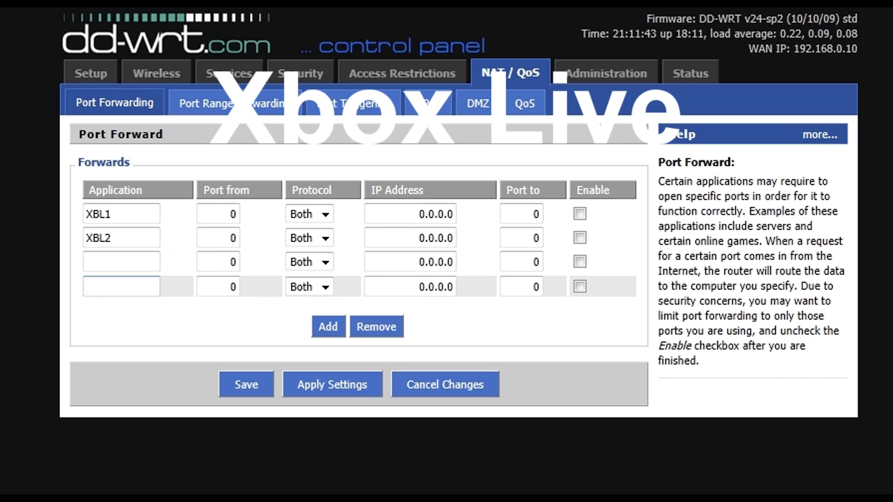
{"action": "type", "text": "XBL4"}
{"action": "left_click", "coordinate": [122, 261]}
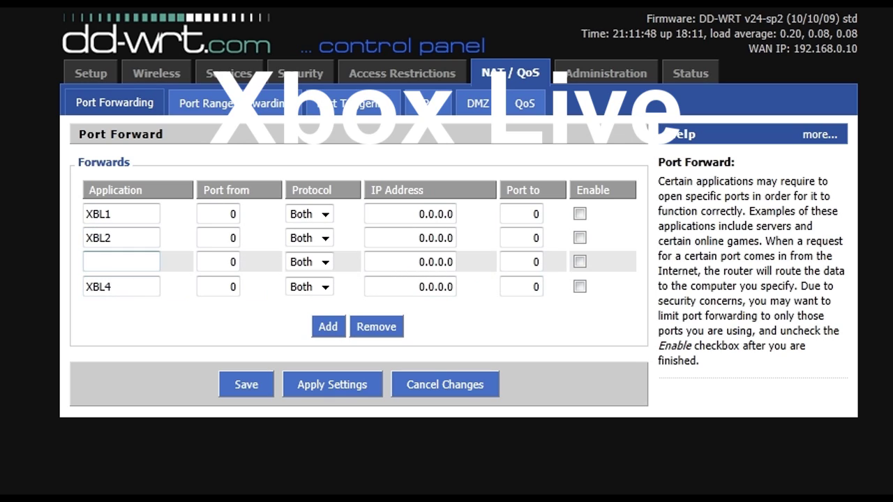
{"action": "type", "text": "XBL3"}
Set the XBL1 rule's IP address to 192.168.1.150.
{"action": "left_click", "coordinate": [232, 214]}
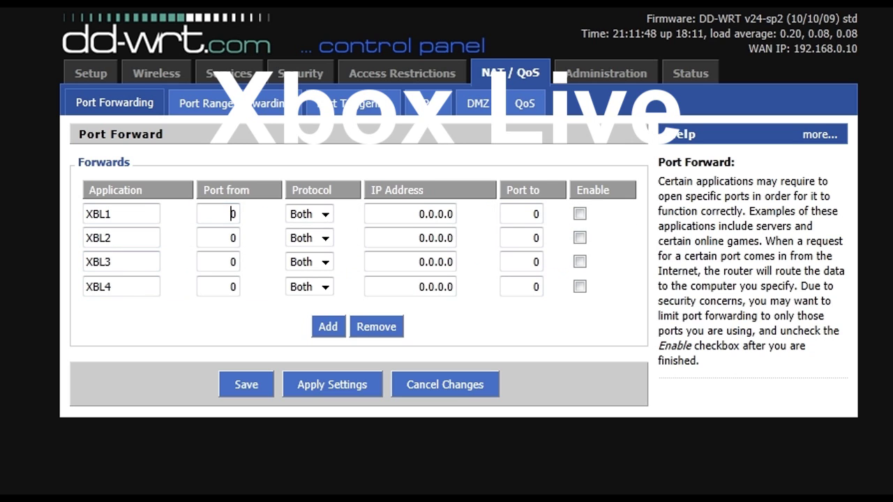
{"action": "left_click_drag", "start_coordinate": [418, 214], "coordinate": [454, 214]}
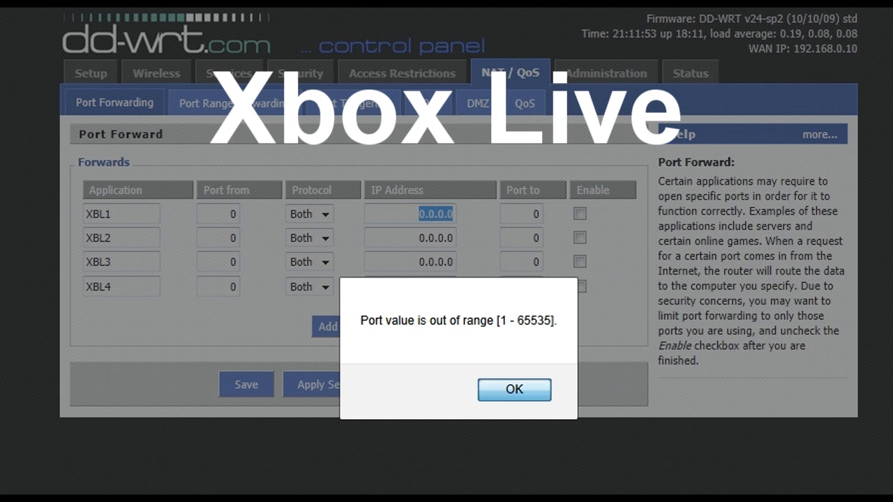
{"action": "key", "text": "Return"}
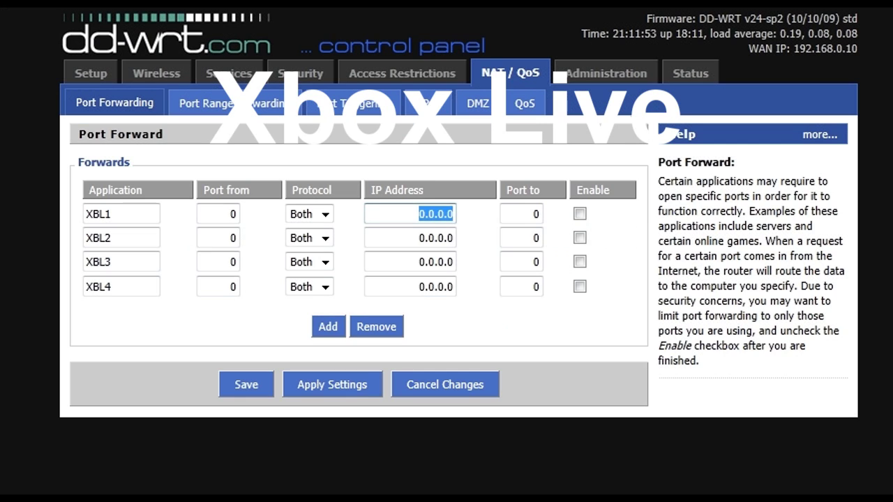
{"action": "type", "text": "19"}
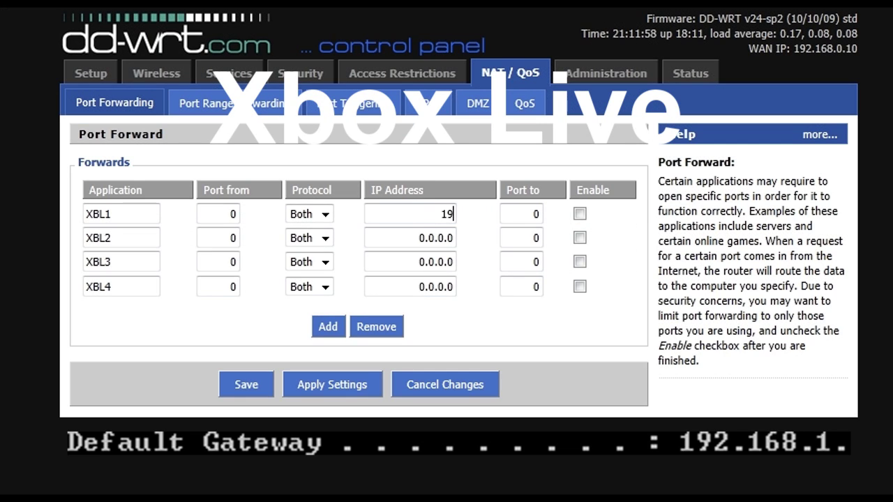
{"action": "type", "text": "2.168.1.151"}
{"action": "key", "text": "BackSpace"}
{"action": "key", "text": "BackSpace"}
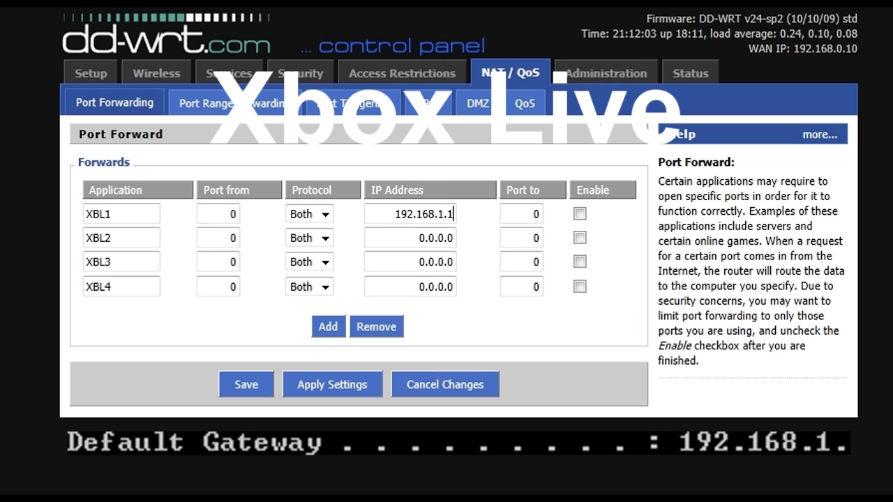
{"action": "type", "text": "50"}
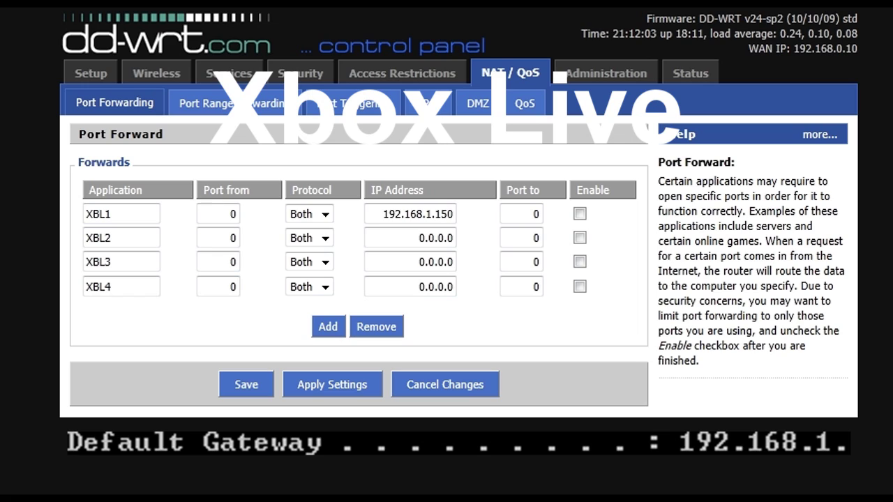
Copy 192.168.1.150 into the IP address of rules XBL2, XBL3 and XBL4.
{"action": "left_click_drag", "start_coordinate": [383, 213], "coordinate": [455, 214]}
{"action": "key", "text": "ctrl+c"}
{"action": "left_click", "coordinate": [418, 238]}
{"action": "left_click_drag", "start_coordinate": [419, 238], "coordinate": [455, 238]}
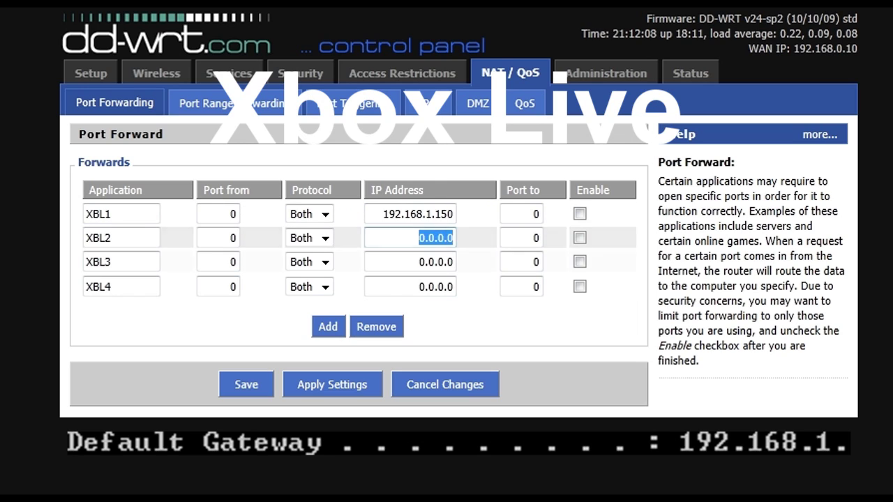
{"action": "key", "text": "ctrl+v"}
{"action": "left_click", "coordinate": [418, 262]}
{"action": "left_click_drag", "start_coordinate": [418, 261], "coordinate": [455, 262]}
{"action": "key", "text": "ctrl+v"}
{"action": "left_click", "coordinate": [417, 287]}
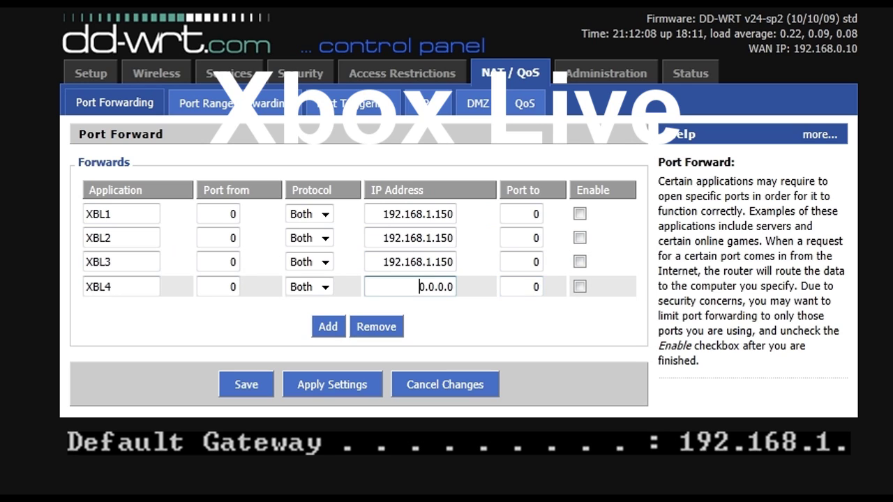
{"action": "left_click_drag", "start_coordinate": [417, 286], "coordinate": [455, 287]}
{"action": "key", "text": "ctrl+v"}
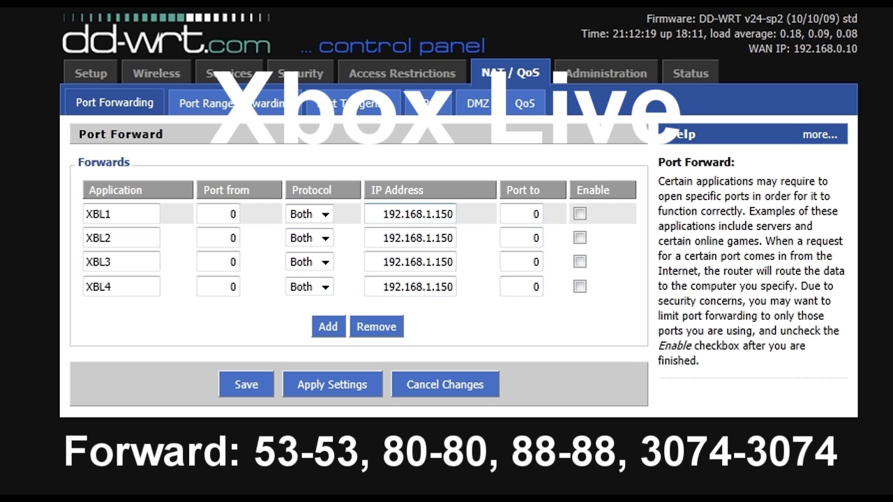
Set port ranges 53–53, 80–80 and 88–88 on XBL1, XBL2 and XBL3.
{"action": "left_click", "coordinate": [232, 215]}
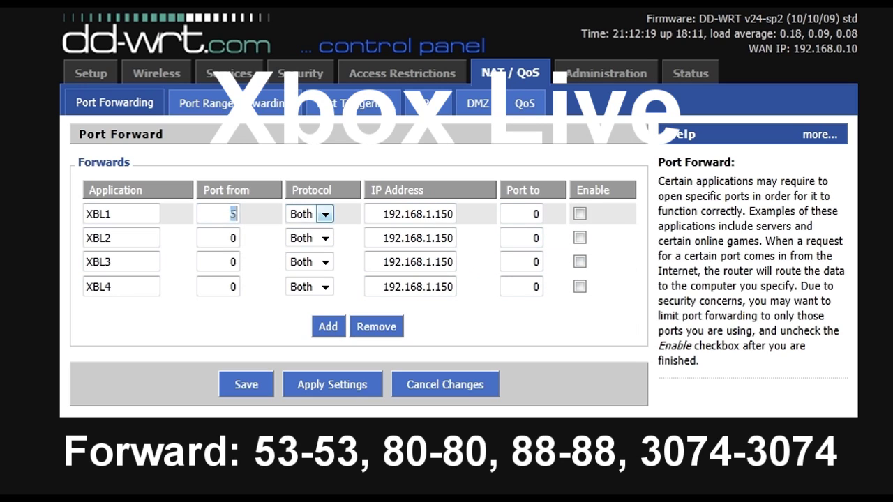
{"action": "type", "text": "53"}
{"action": "left_click", "coordinate": [536, 215]}
{"action": "key", "text": "BackSpace"}
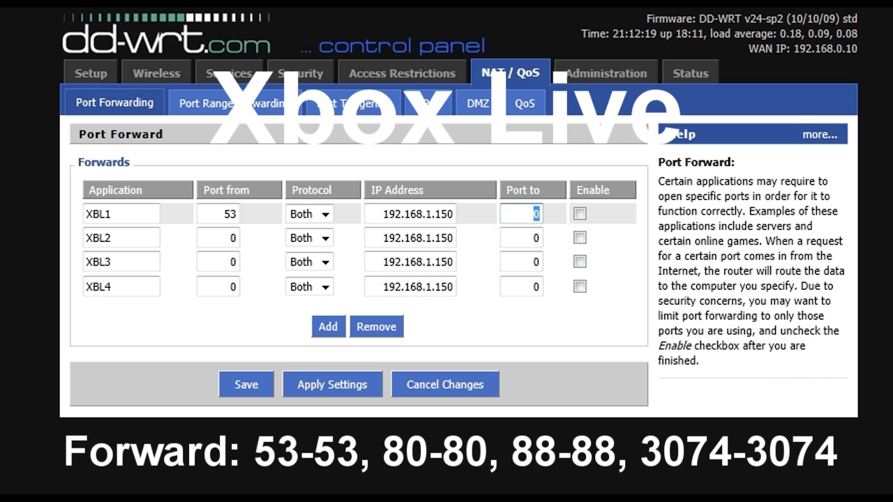
{"action": "type", "text": "53"}
{"action": "left_click", "coordinate": [232, 238]}
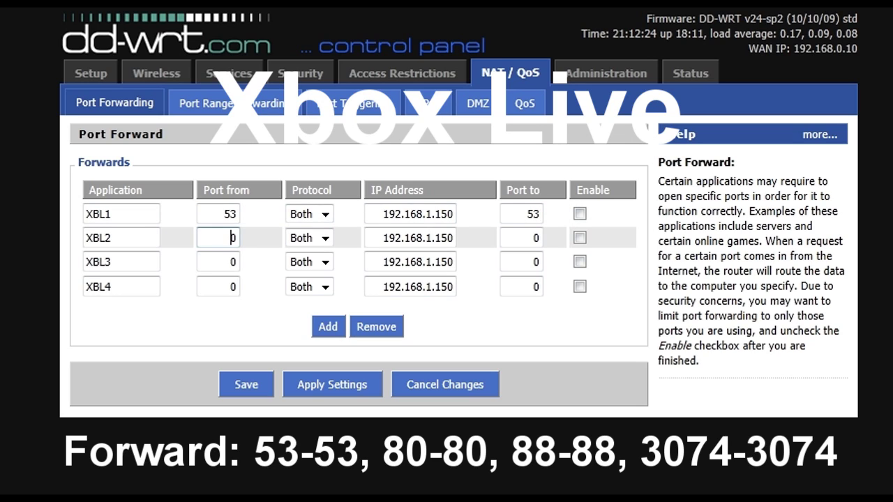
{"action": "key", "text": "BackSpace"}
{"action": "type", "text": "80"}
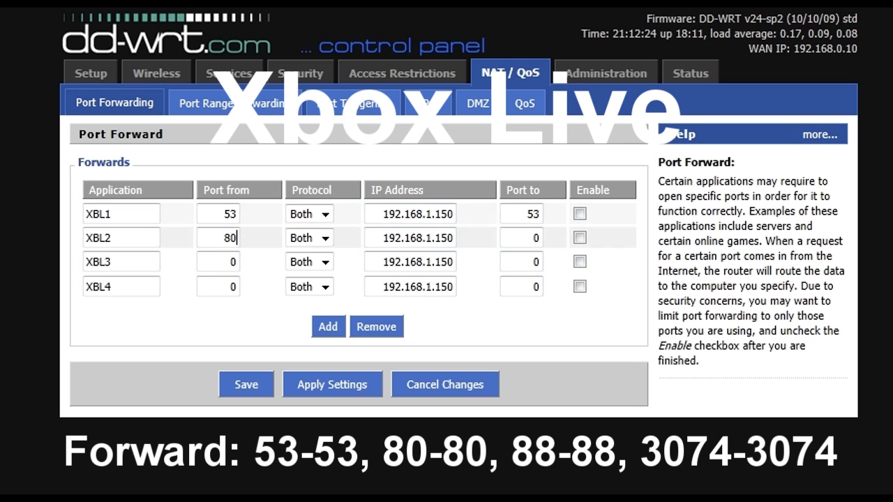
{"action": "left_click", "coordinate": [536, 238]}
{"action": "key", "text": "BackSpace"}
{"action": "type", "text": "80"}
{"action": "left_click", "coordinate": [235, 262]}
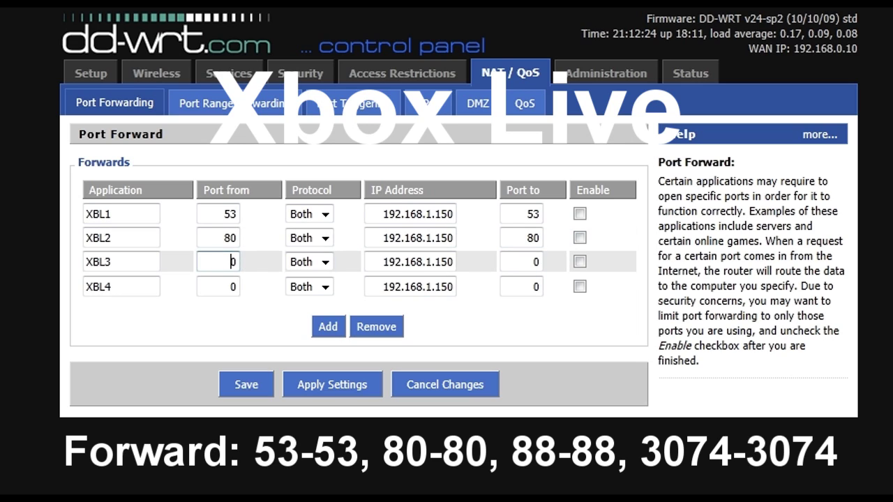
{"action": "key", "text": "BackSpace"}
{"action": "type", "text": "88"}
{"action": "left_click", "coordinate": [538, 262]}
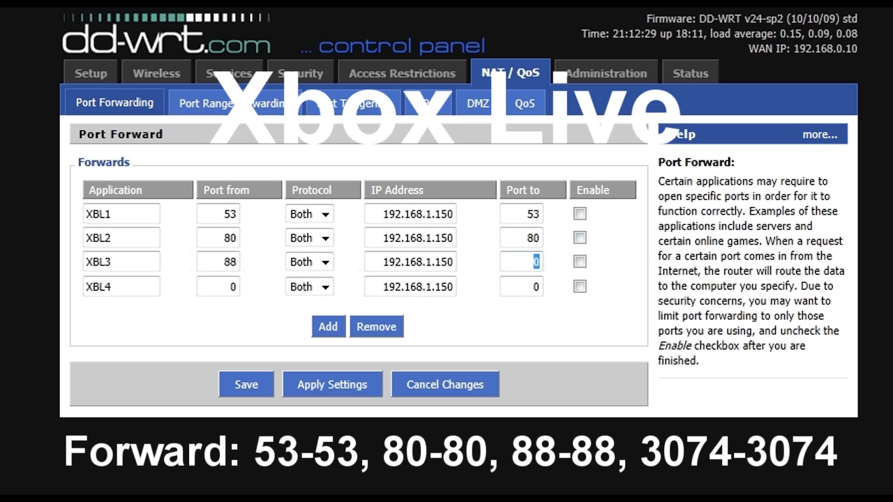
{"action": "key", "text": "BackSpace"}
{"action": "type", "text": "88"}
Give XBL4 the port range 3074 to 3074.
{"action": "left_click", "coordinate": [234, 287]}
{"action": "key", "text": "BackSpace"}
{"action": "type", "text": "307"}
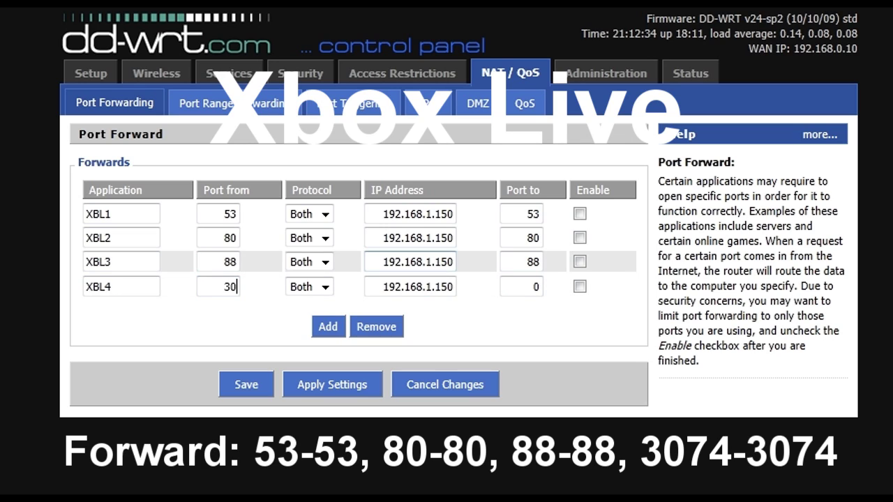
{"action": "type", "text": "4"}
{"action": "double_click", "coordinate": [536, 287]}
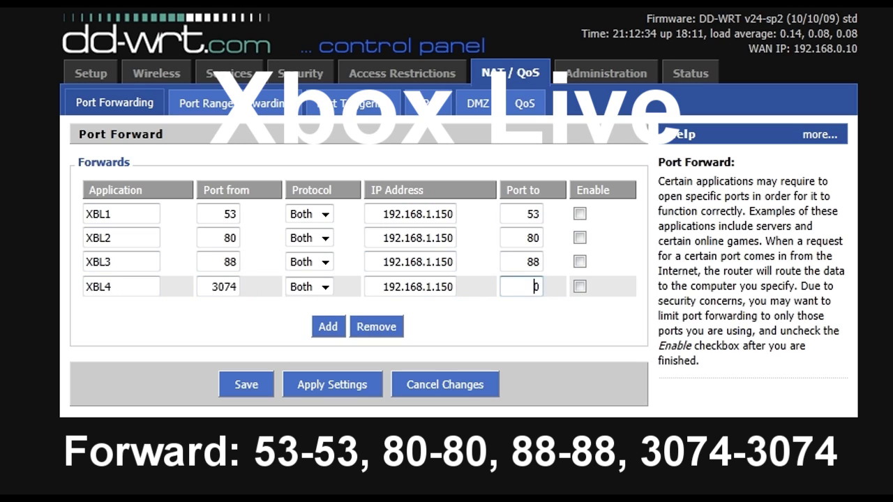
{"action": "type", "text": "3074"}
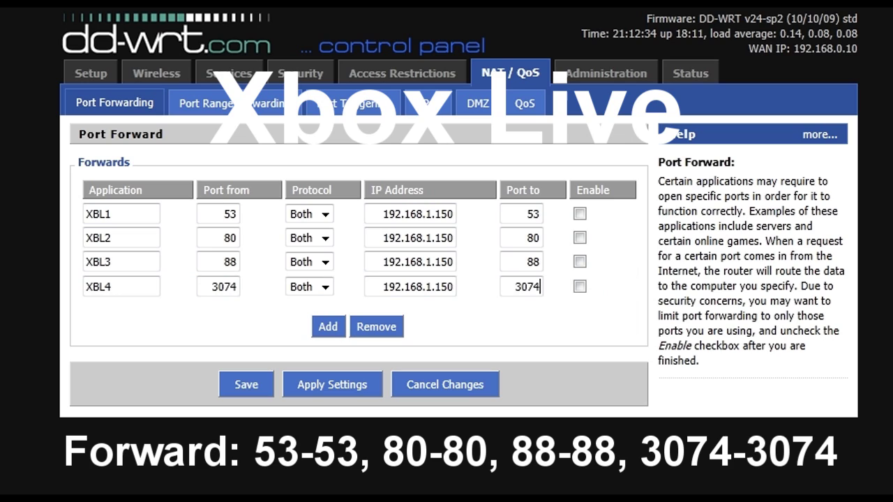
Tick Enable on all four forwards, XBL1 through XBL4.
{"action": "left_click", "coordinate": [580, 213]}
{"action": "left_click", "coordinate": [580, 238]}
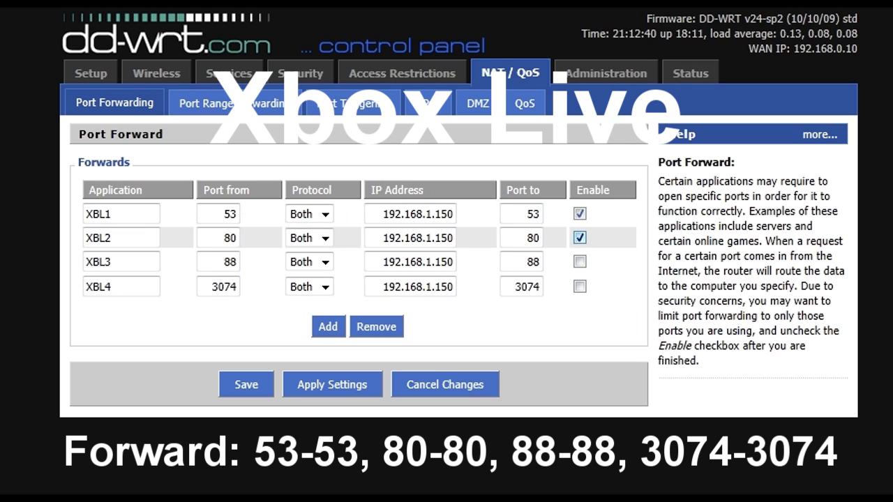
{"action": "left_click", "coordinate": [580, 287]}
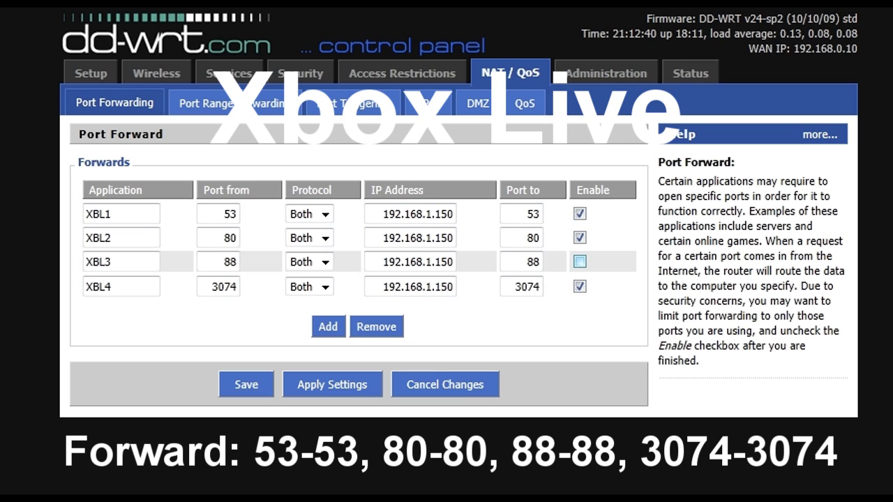
{"action": "left_click", "coordinate": [580, 262]}
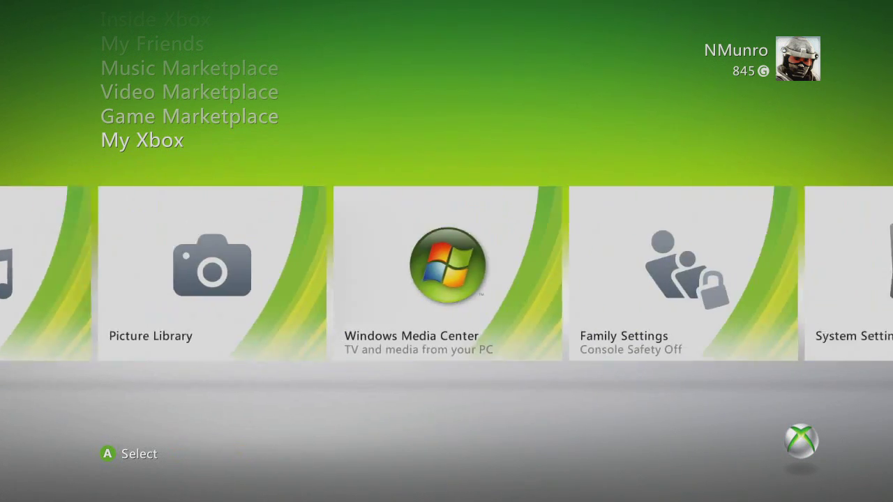
Open IP Settings for the wired connection from Xbox Network Settings.
{"action": "key", "text": "Return"}
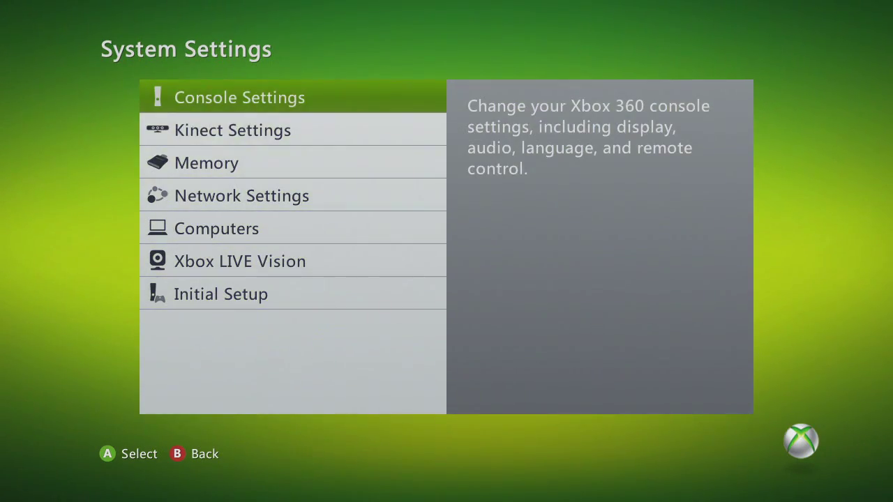
{"action": "key", "text": "Down"}
{"action": "key", "text": "Down"}
{"action": "key", "text": "Down"}
{"action": "key", "text": "Return"}
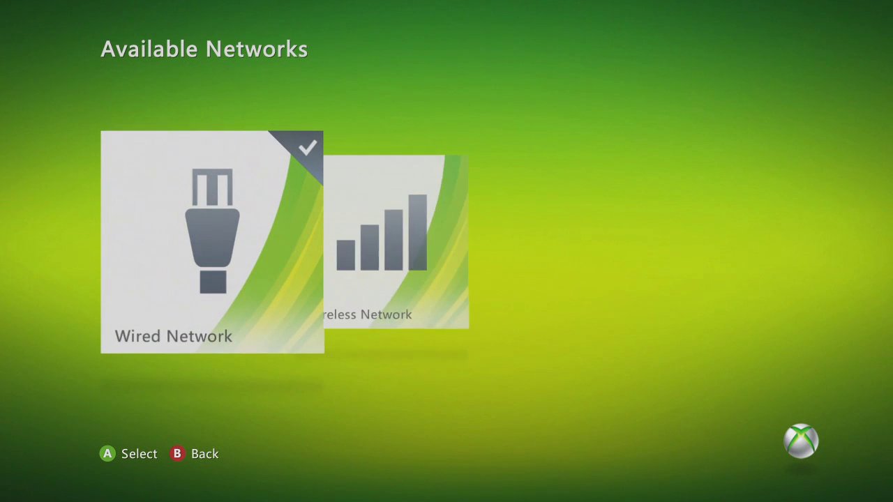
{"action": "key", "text": "Return"}
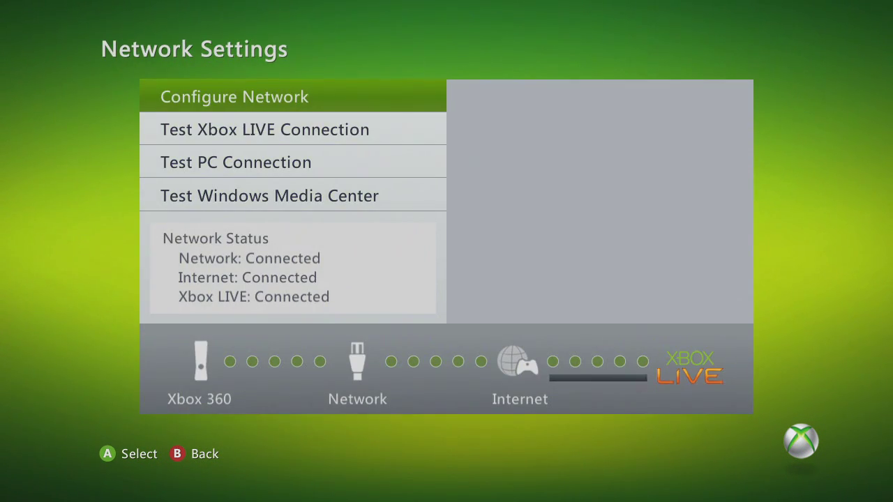
{"action": "key", "text": "Return"}
{"action": "key", "text": "Return"}
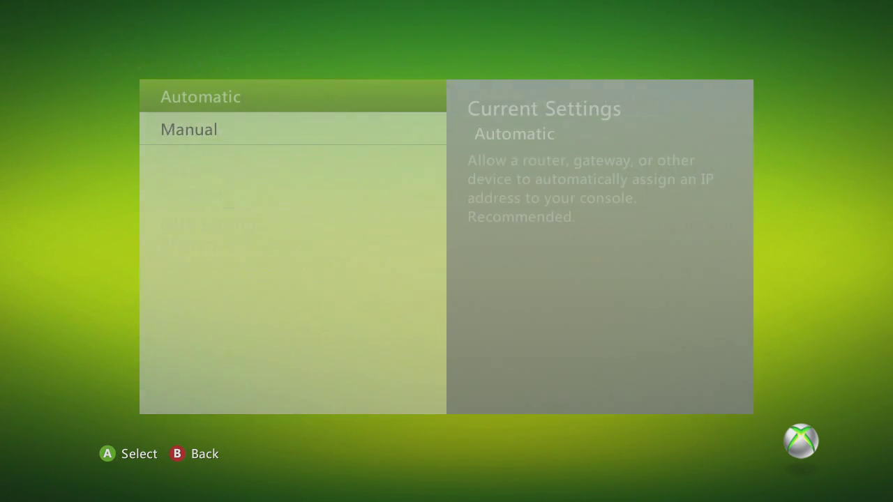
{"action": "key", "text": "Down"}
Choose manual IP 192.168.1.150 with subnet 255.255.255.0 and gateway 192.168.1.1, then save.
{"action": "key", "text": "Return"}
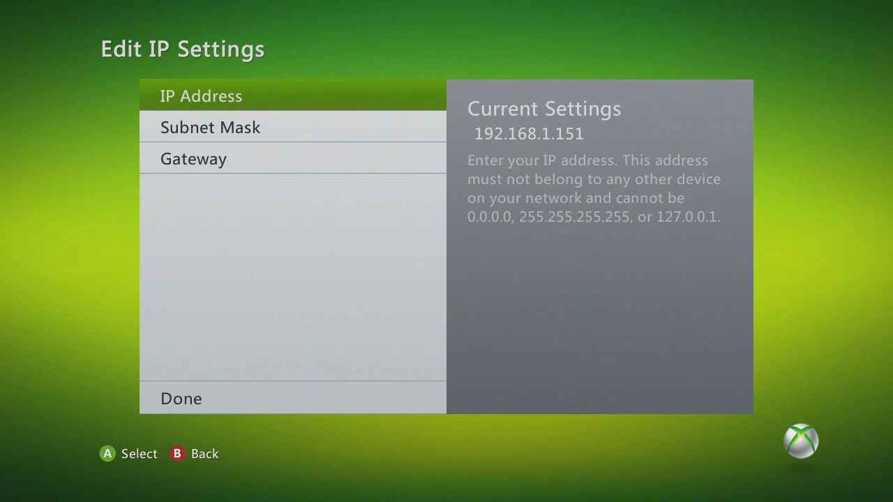
{"action": "key", "text": "Return"}
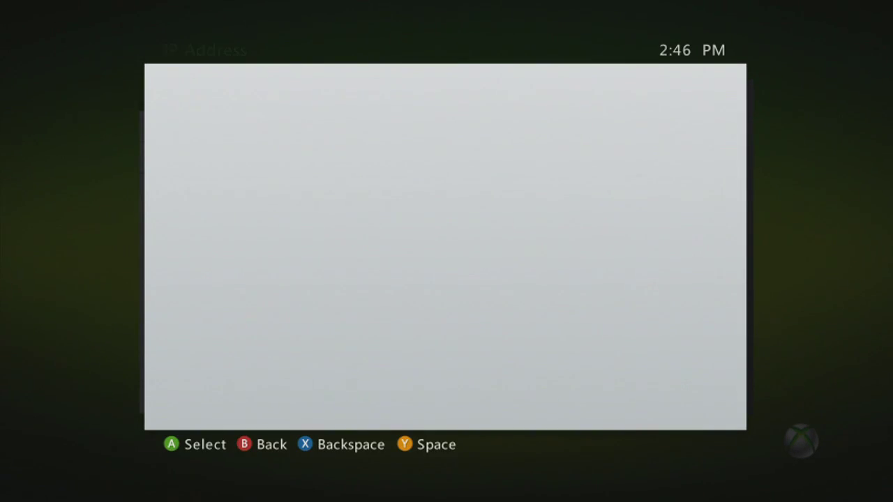
{"action": "key", "text": "BackSpace"}
{"action": "key", "text": "Down"}
{"action": "key", "text": "Down"}
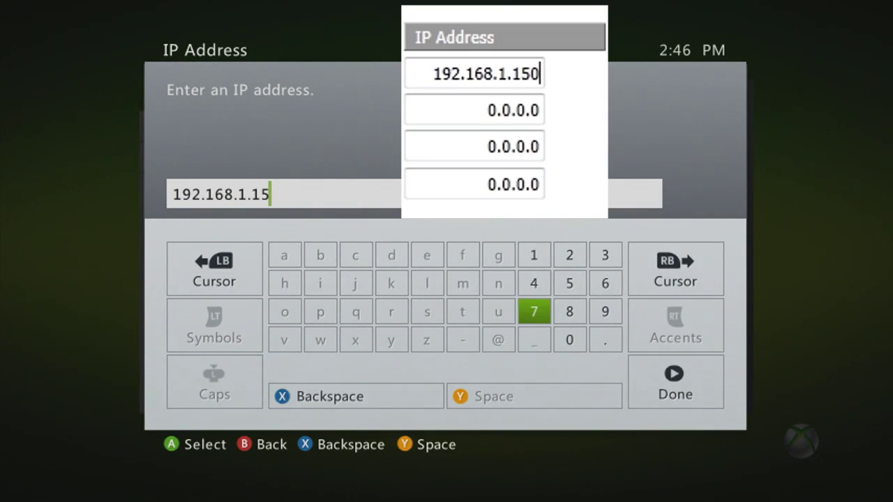
{"action": "key", "text": "Down"}
{"action": "key", "text": "Return"}
{"action": "key", "text": "Return"}
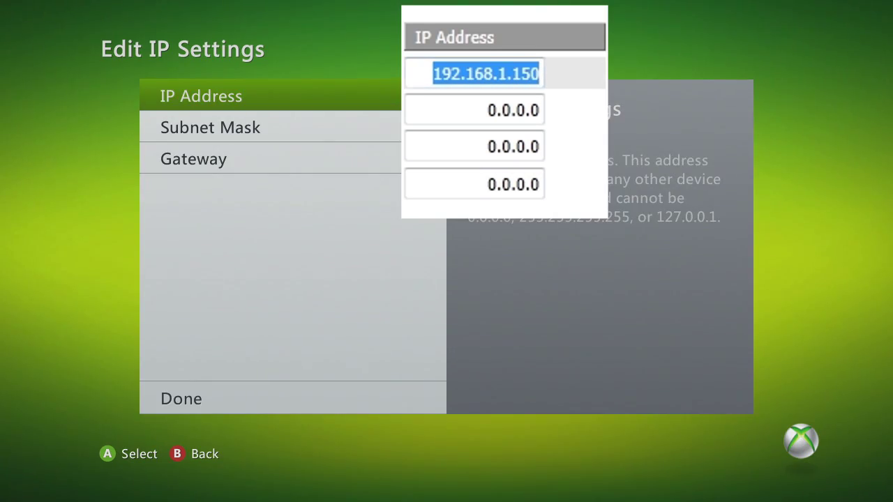
{"action": "key", "text": "Down"}
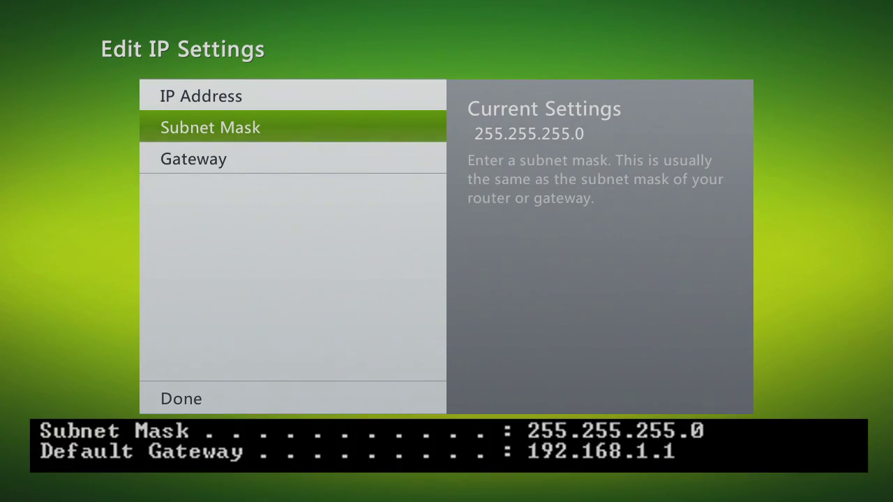
{"action": "key", "text": "Down"}
{"action": "key", "text": "Down"}
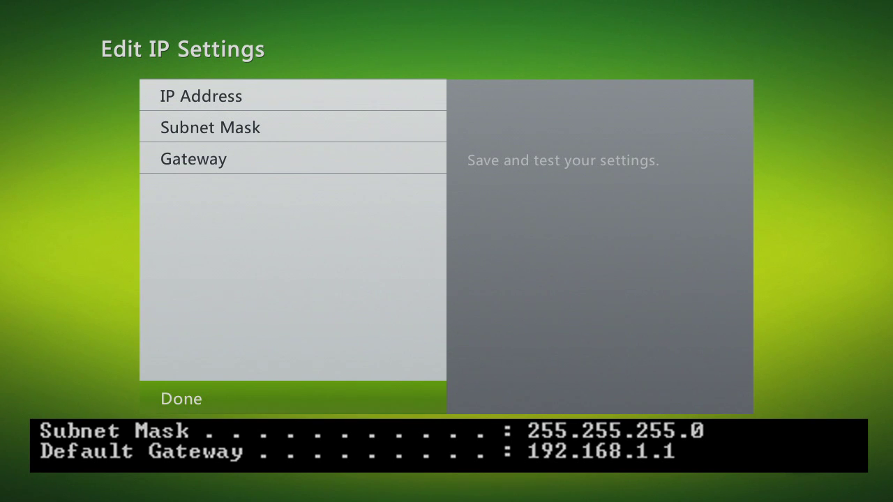
{"action": "key", "text": "Return"}
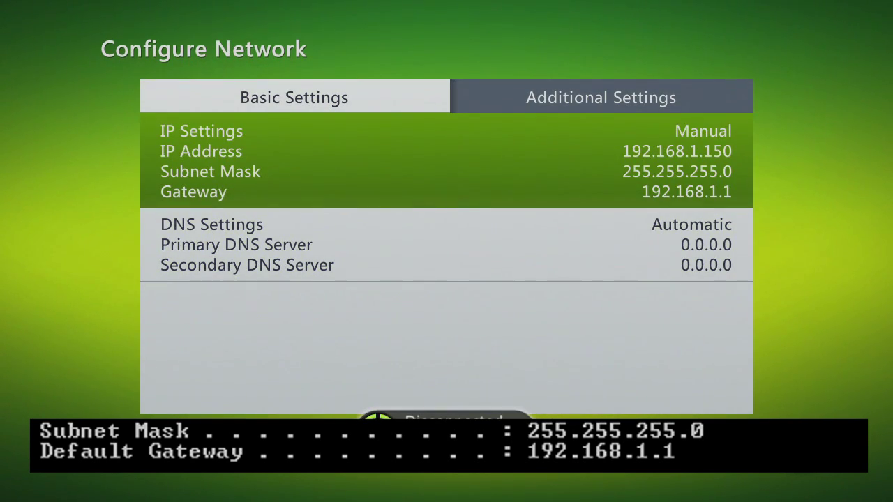
{"action": "key", "text": "Down"}
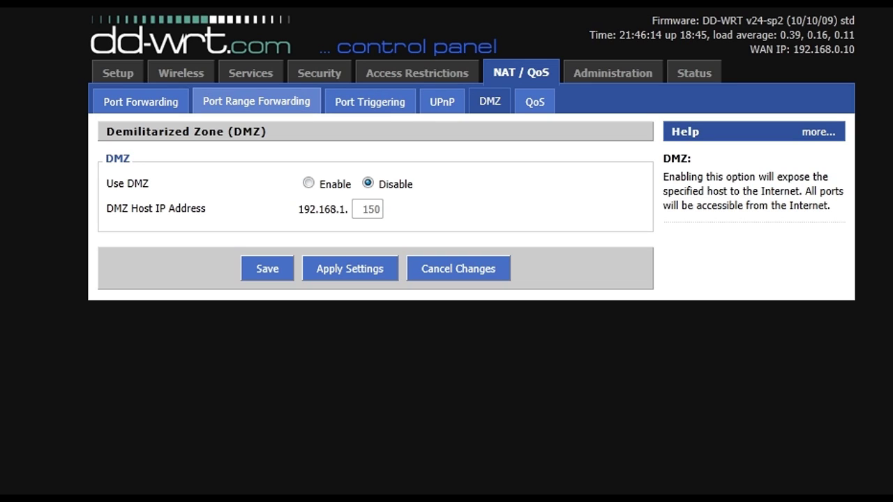
Review the now-empty Port Forwarding list and then the UPnP settings page.
{"action": "left_click", "coordinate": [141, 101]}
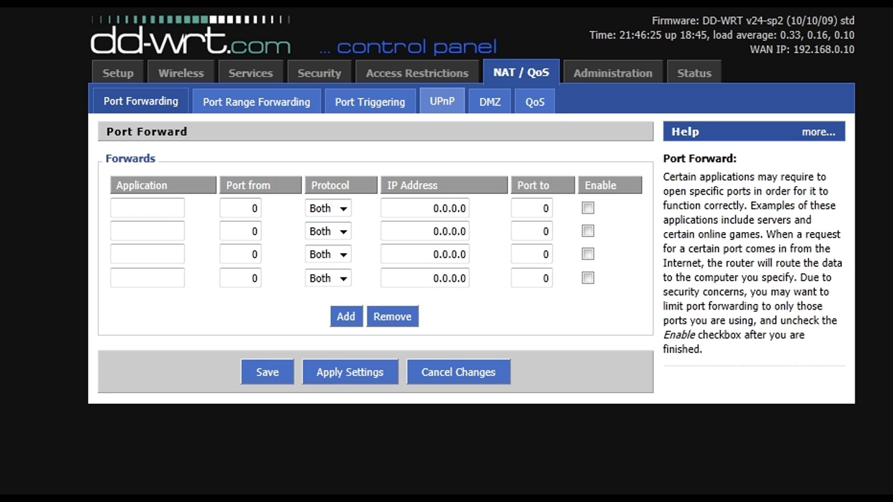
{"action": "left_click", "coordinate": [441, 101]}
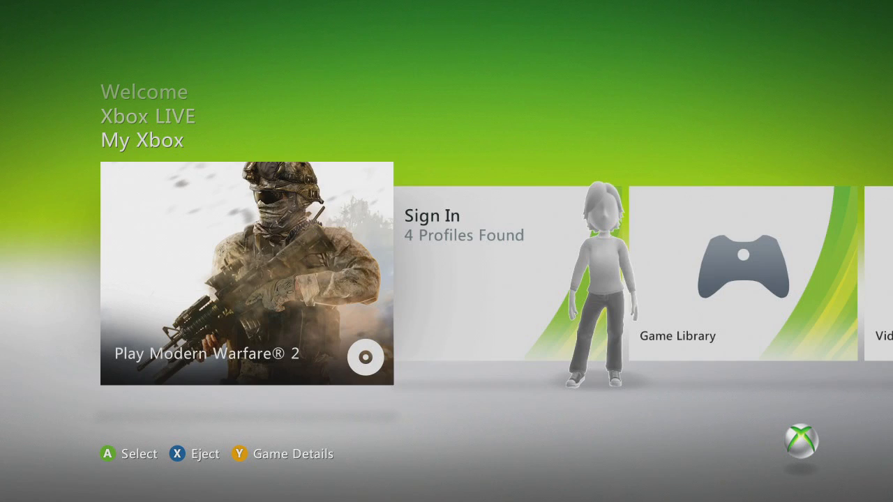
Navigate System Settings to Network Settings and select the wired network.
{"action": "key", "text": "Right"}
{"action": "key", "text": "Right"}
{"action": "key", "text": "Right"}
{"action": "key", "text": "Right"}
{"action": "key", "text": "Right"}
{"action": "key", "text": "Right"}
{"action": "key", "text": "Right"}
{"action": "key", "text": "Right"}
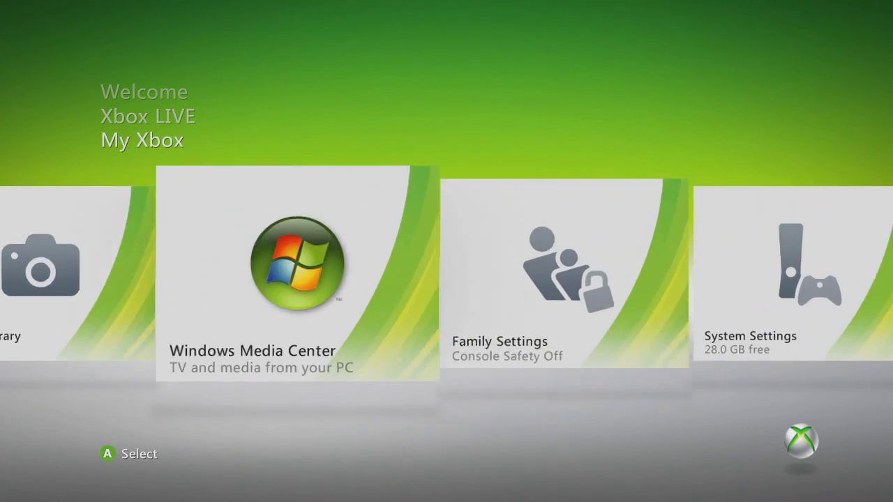
{"action": "key", "text": "Return"}
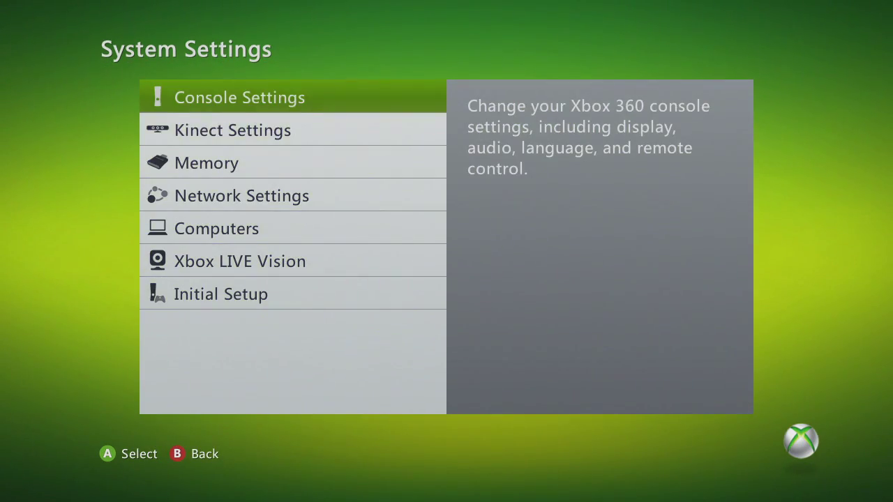
{"action": "key", "text": "Down"}
{"action": "key", "text": "Down"}
{"action": "key", "text": "Down"}
{"action": "key", "text": "Return"}
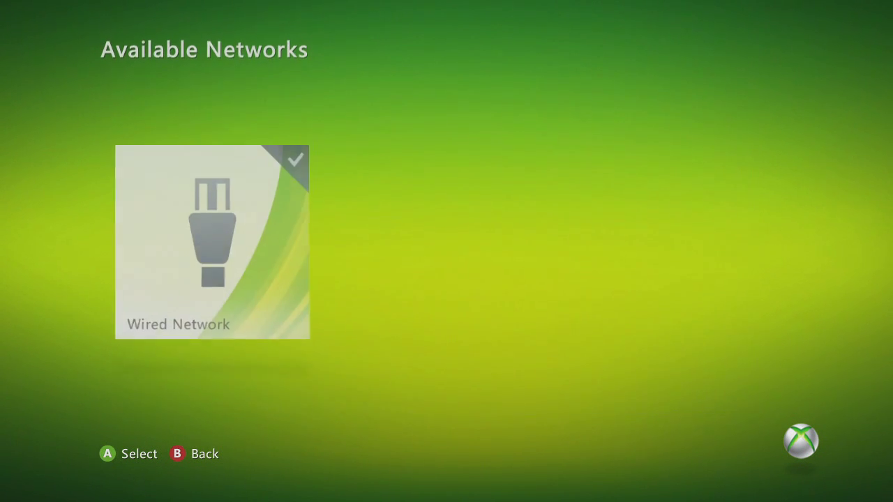
{"action": "key", "text": "Right"}
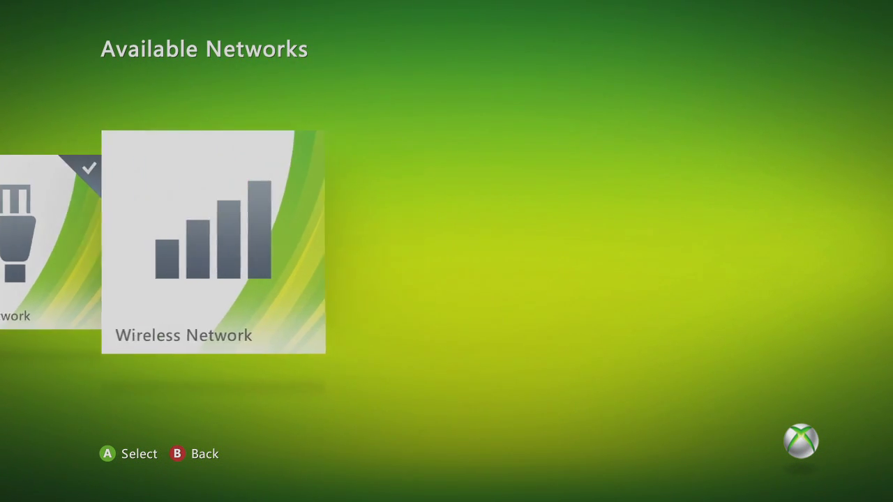
{"action": "key", "text": "Left"}
{"action": "key", "text": "Return"}
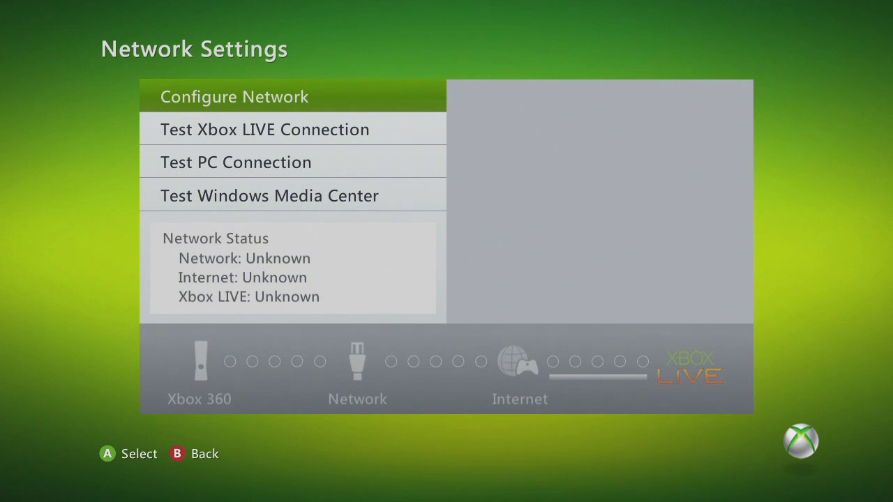
Change the wired connection's IP settings from Manual 192.168.1.150 to Automatic.
{"action": "key", "text": "Return"}
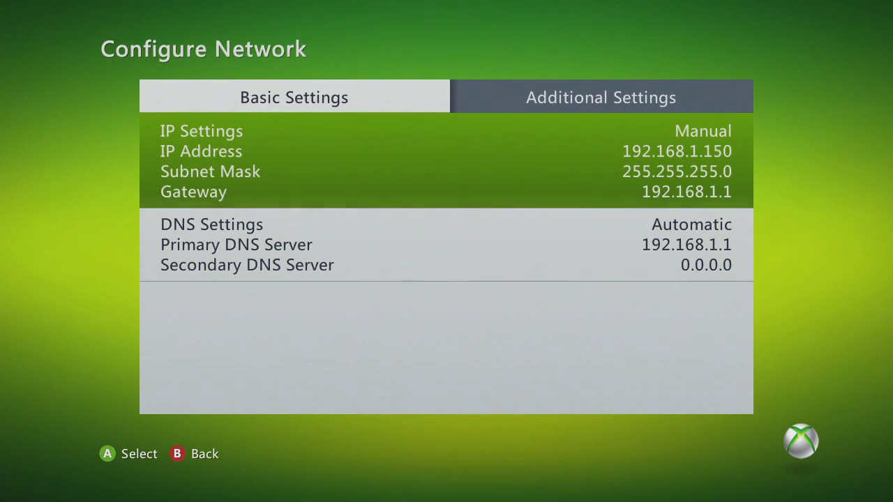
{"action": "key", "text": "Return"}
{"action": "key", "text": "Up"}
{"action": "key", "text": "Return"}
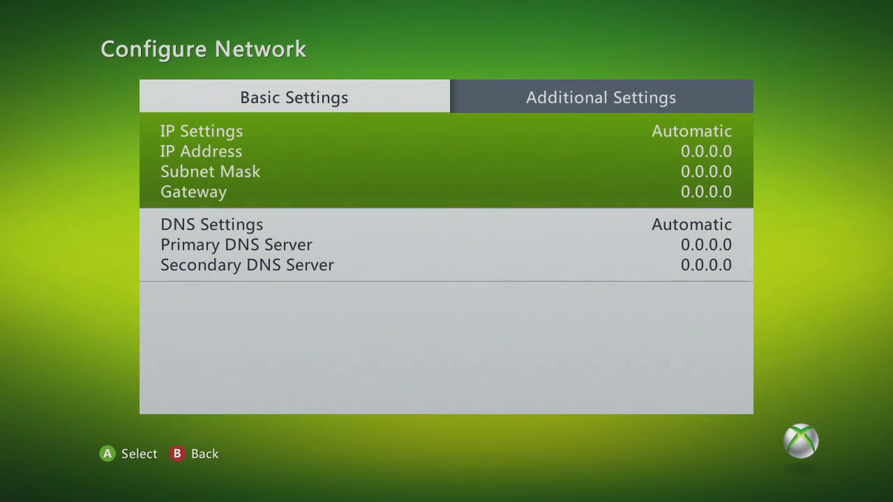
{"action": "key", "text": "Escape"}
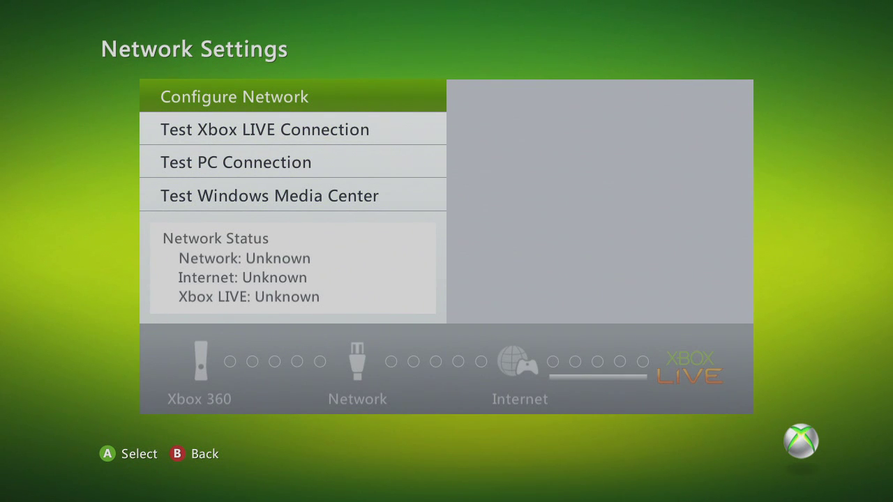
Start the Test Xbox LIVE Connection check from Network Settings.
{"action": "key", "text": "Down"}
{"action": "key", "text": "Return"}
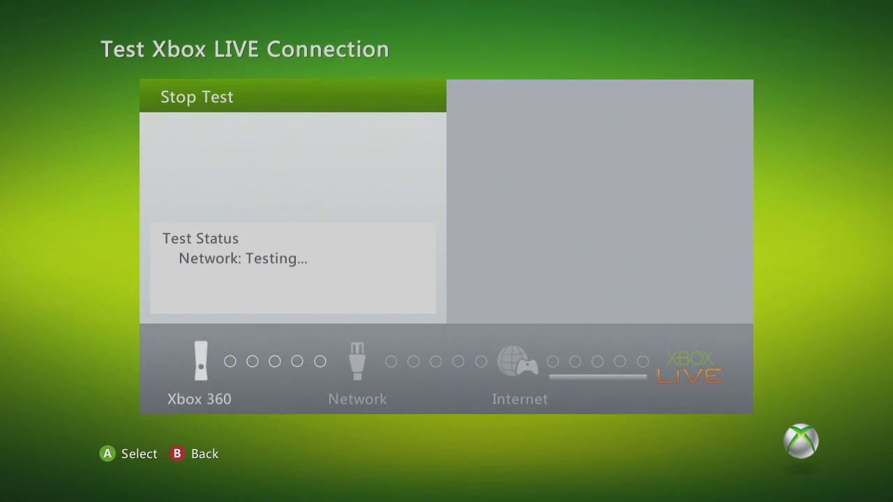